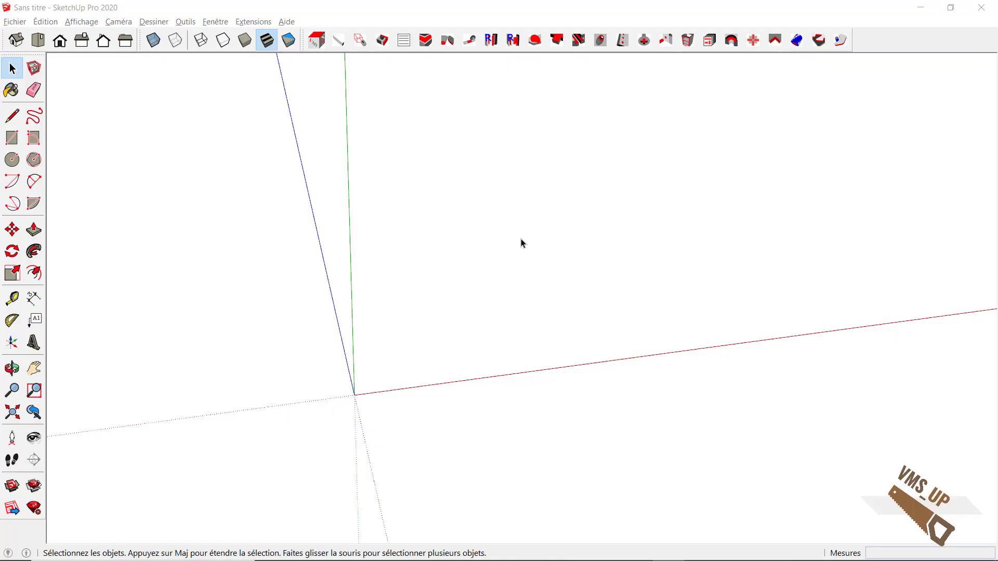
Orbit the view around the empty model
mouse_move(447, 238)
middle_down()
mouse_move(429, 242)
mouse_move(421, 223)
mouse_move(439, 222)
middle_up()
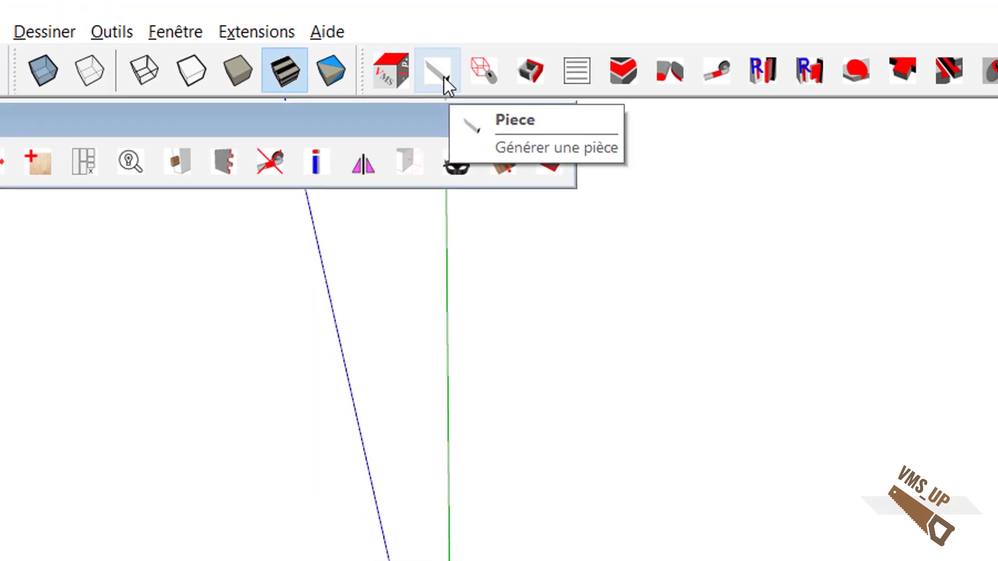
Start a new piece named Cote with the upright Droite orientation
click(443, 77)
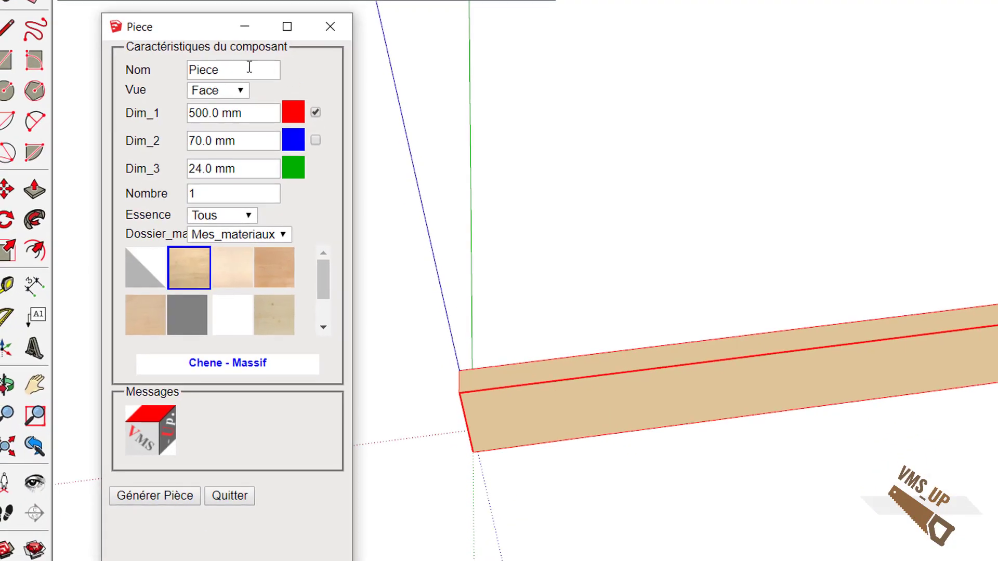
drag(228, 67, 138, 73)
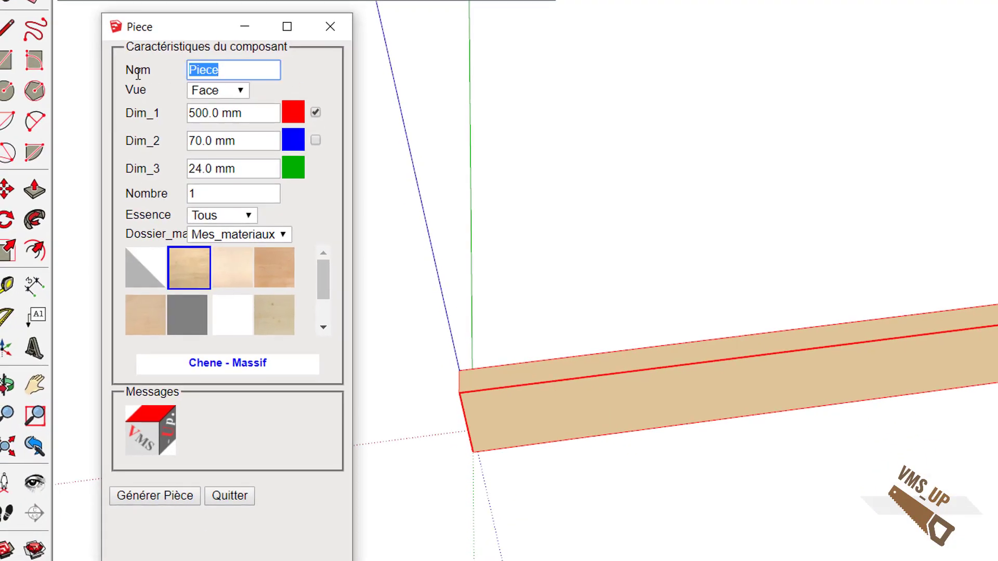
text(Co)
text(te)
key(Tab)
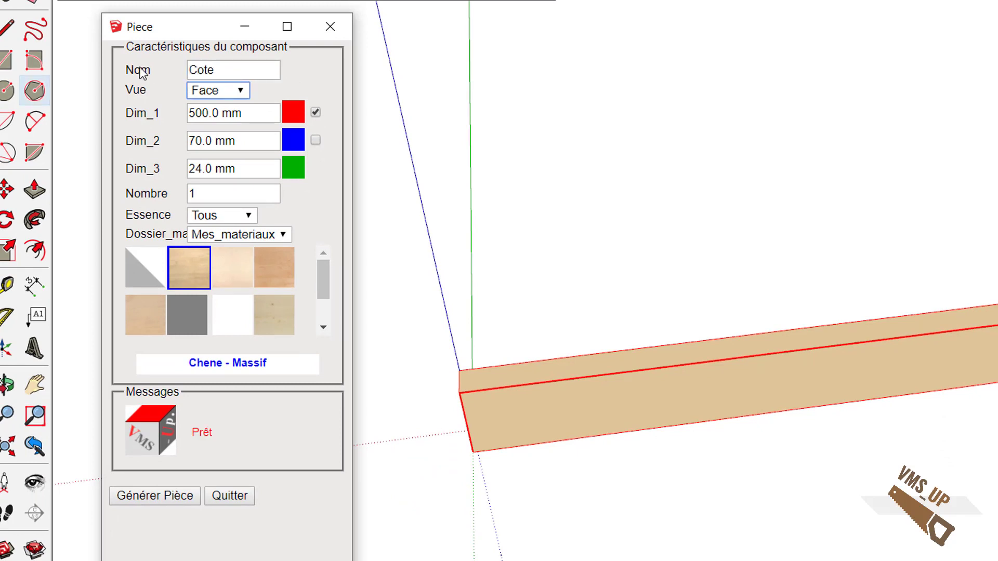
click(240, 92)
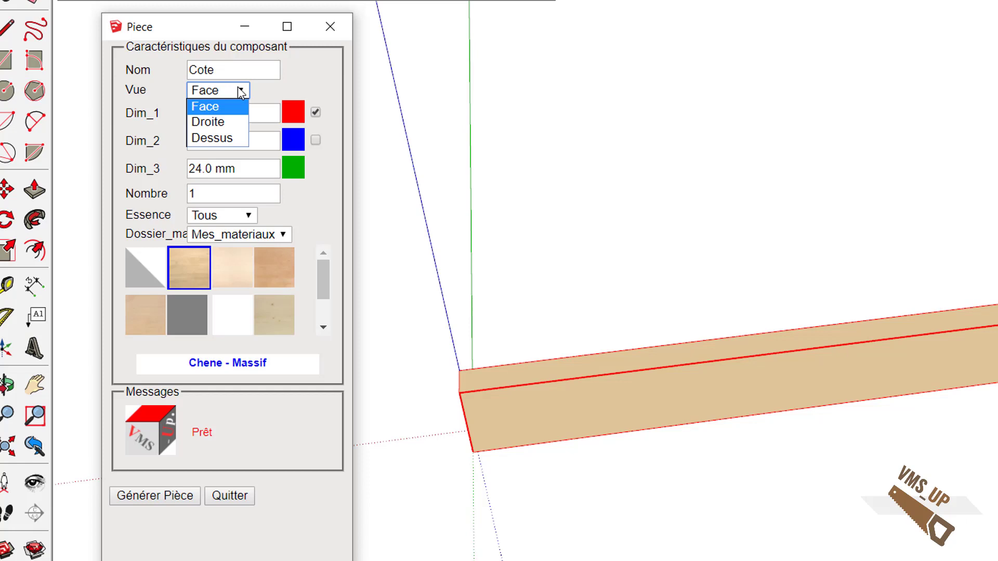
click(224, 123)
key(Tab)
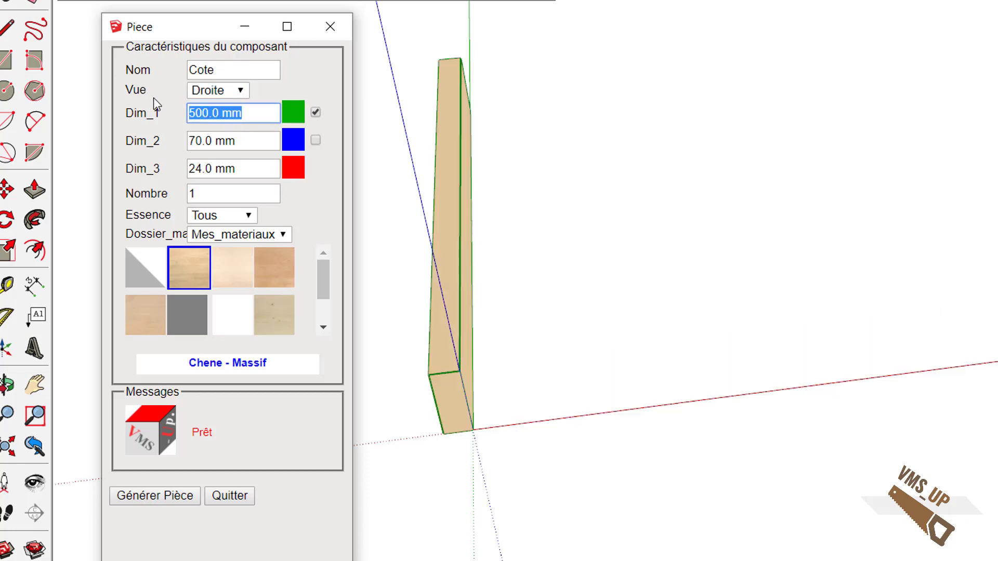
Generate two identical 300 × 150 × 18 mm Cote pieces in MDF - Panneau
text(300)
key(Tab)
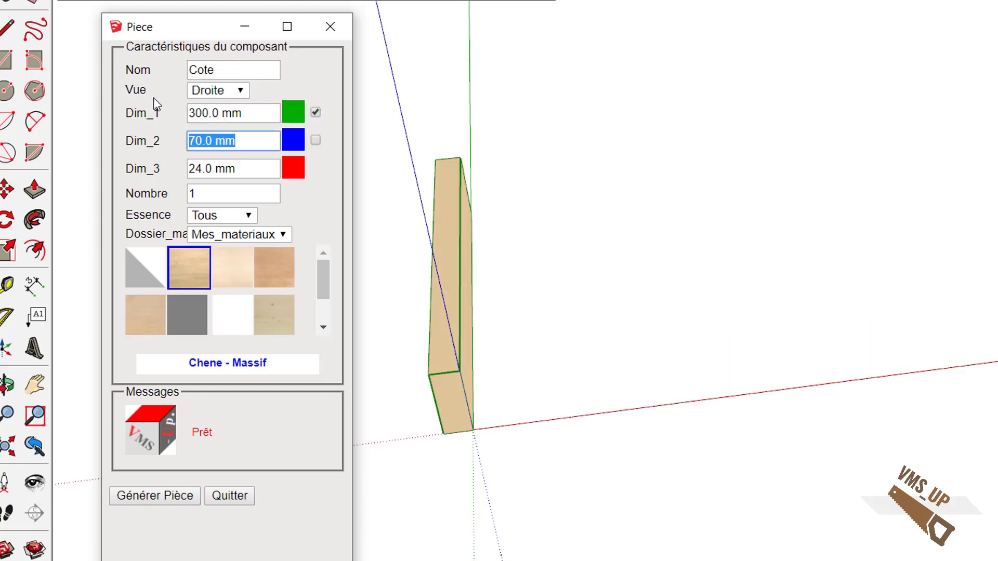
text(15)
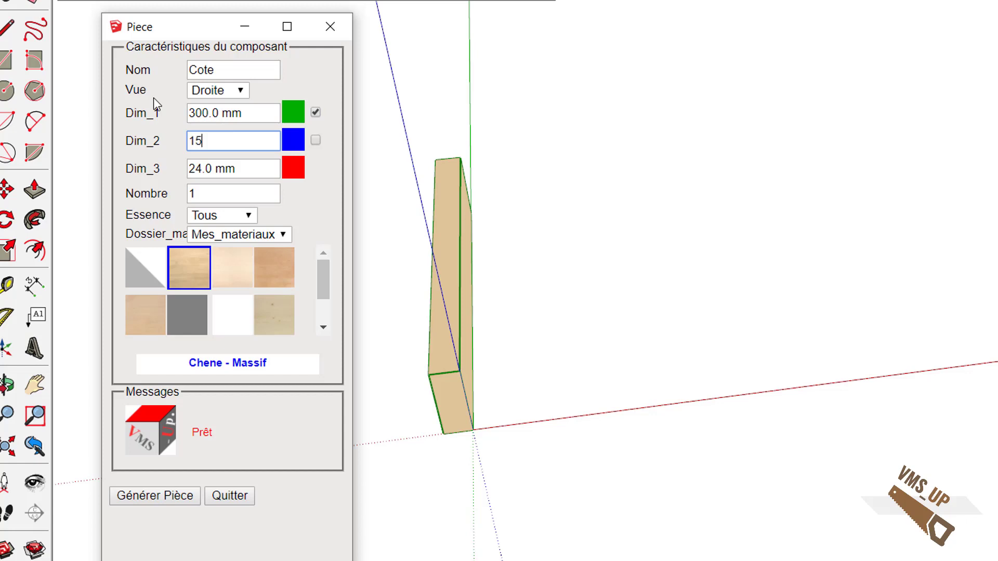
text(0)
key(Tab)
key(Tab)
text(18)
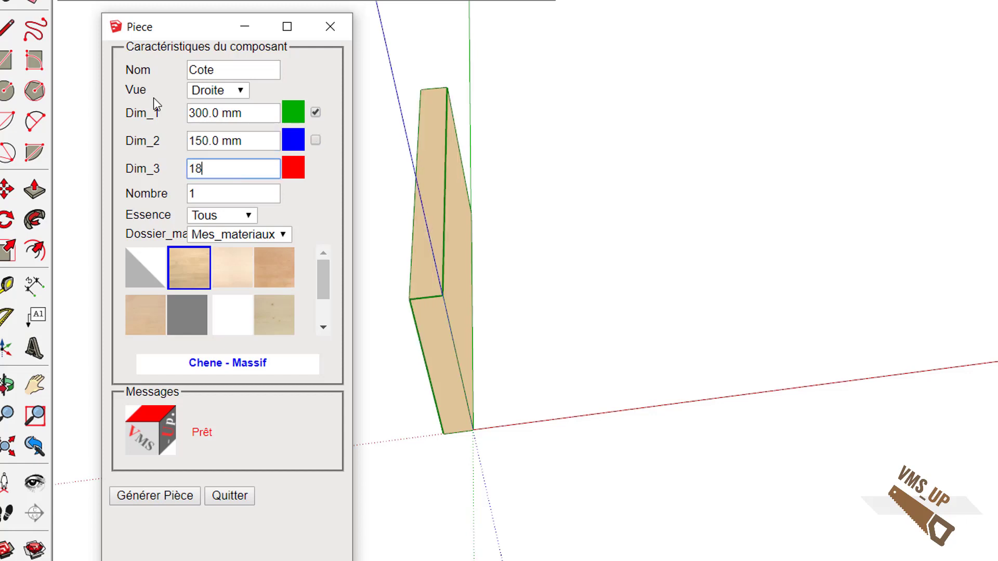
key(Tab)
text(2)
key(Tab)
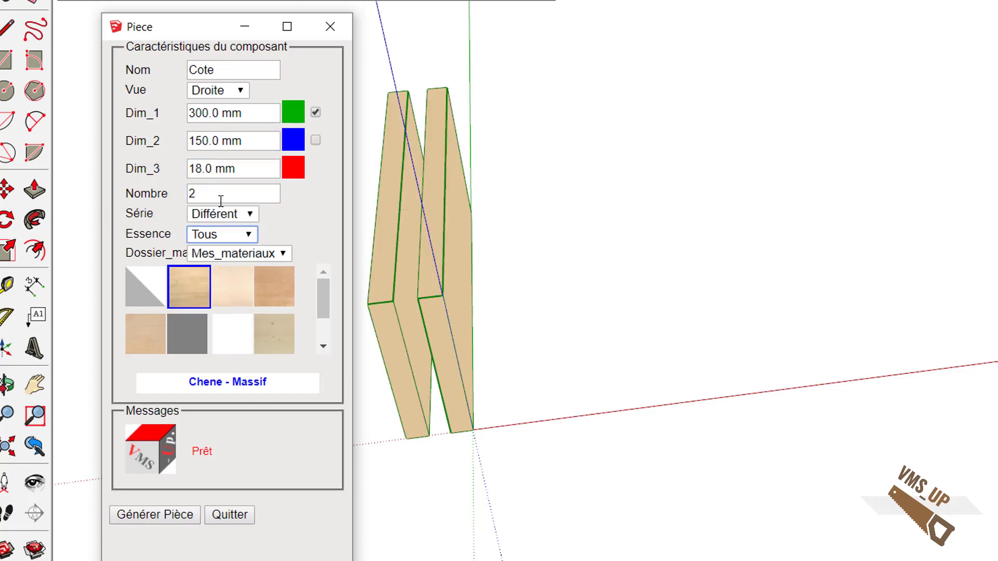
click(252, 214)
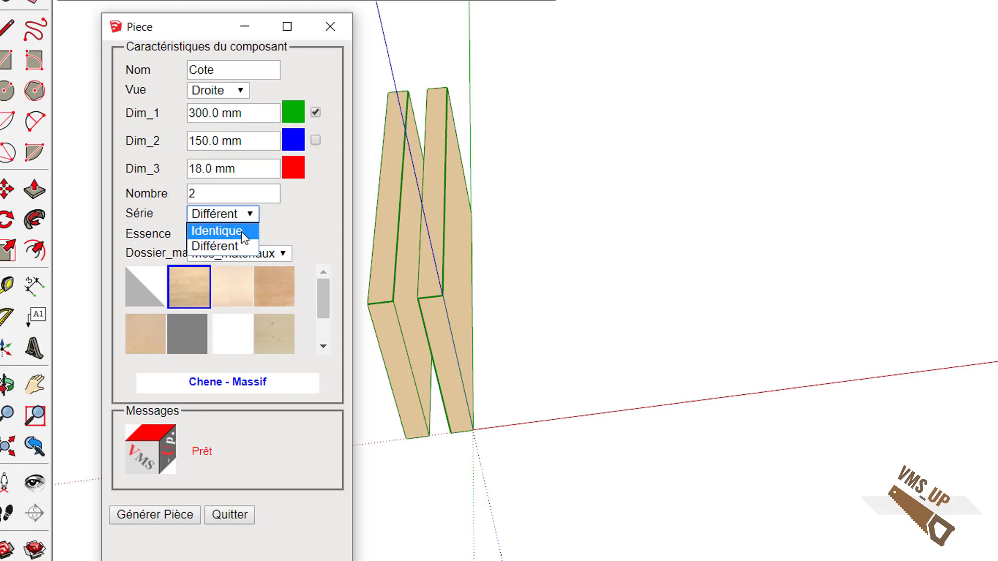
click(241, 232)
click(195, 356)
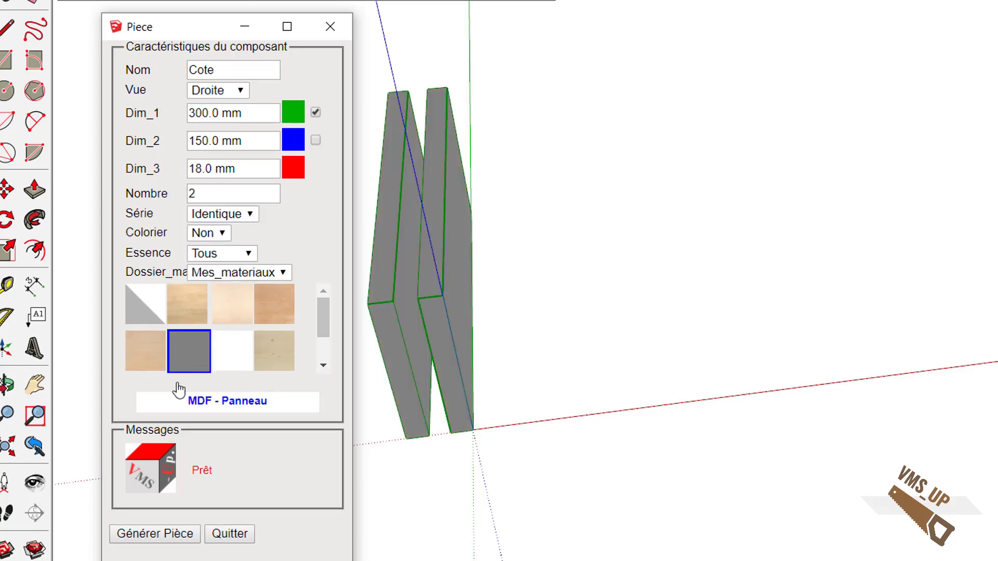
click(170, 534)
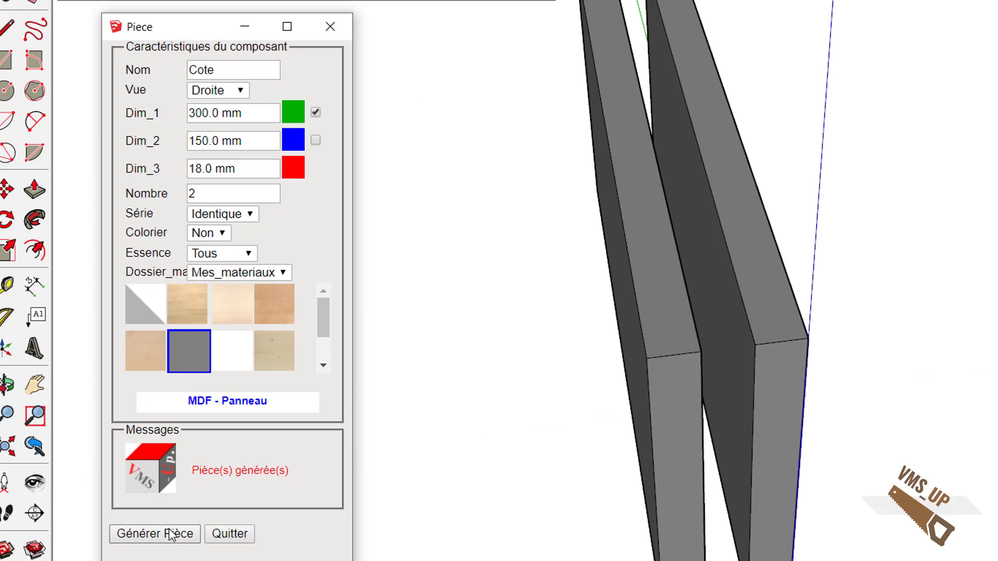
Generate two 200 × 150 × 18 mm Face panels in Face orientation, then close the generator
double_click(239, 73)
text(Face)
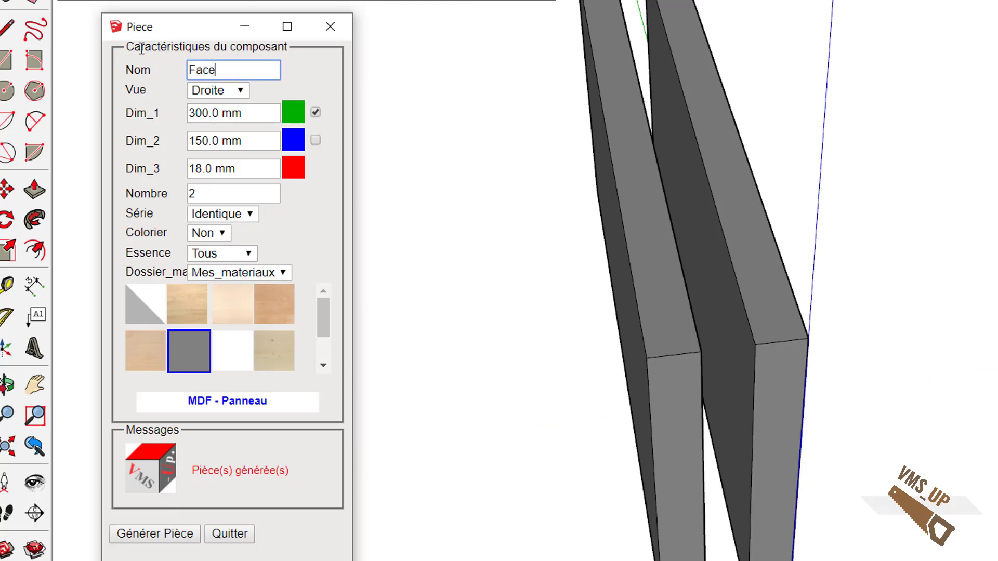
key(Tab)
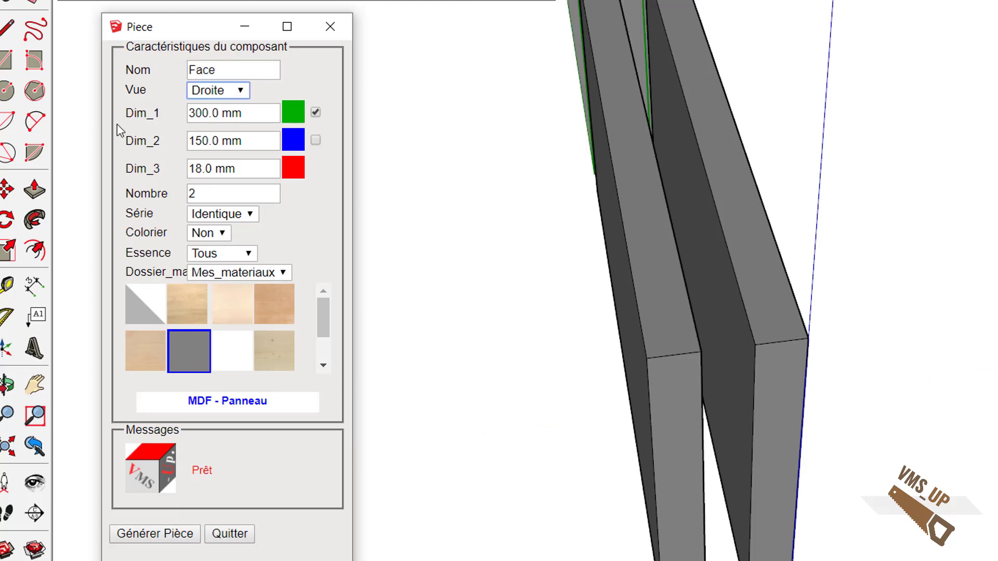
click(242, 93)
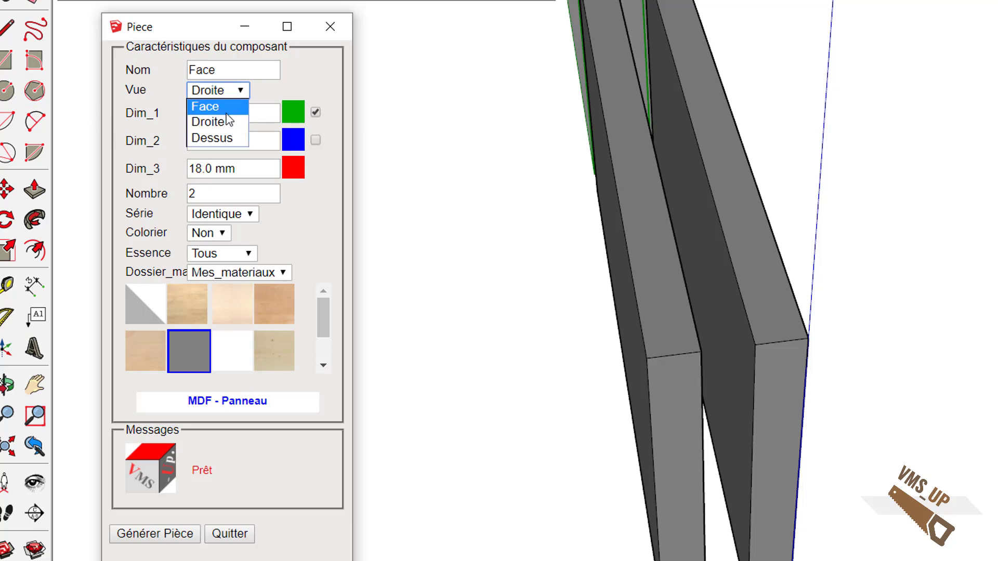
click(226, 110)
key(Tab)
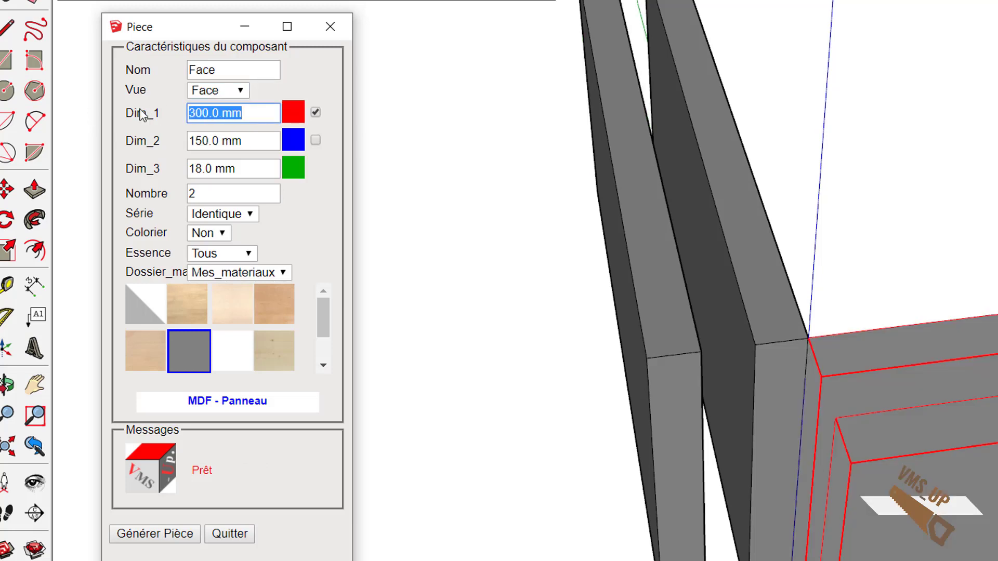
text(200)
key(Tab)
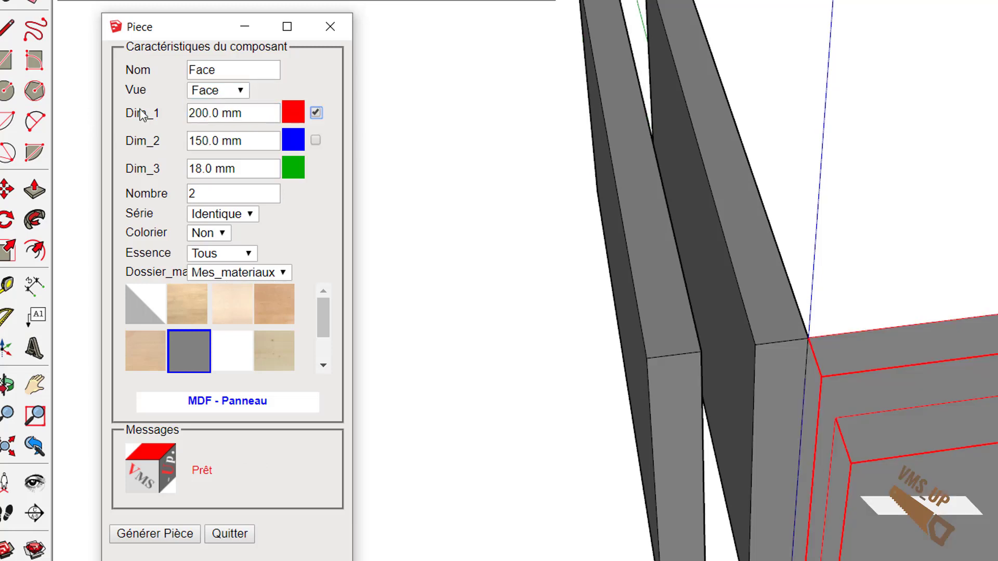
click(181, 533)
click(230, 532)
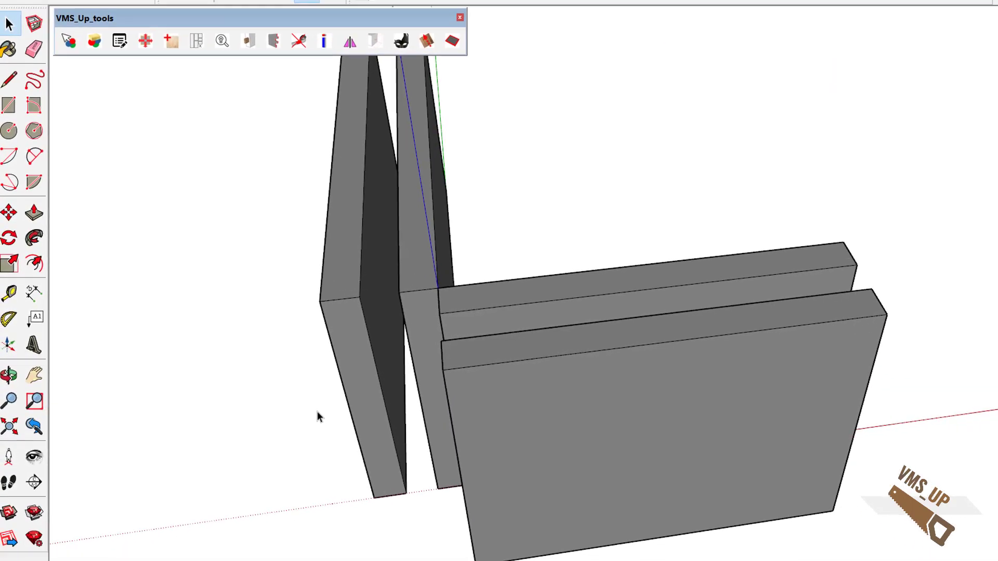
Shift the rear Face panel 18 mm into line with the sides
mouse_move(363, 437)
middle_down()
mouse_move(379, 456)
mouse_move(525, 378)
middle_up()
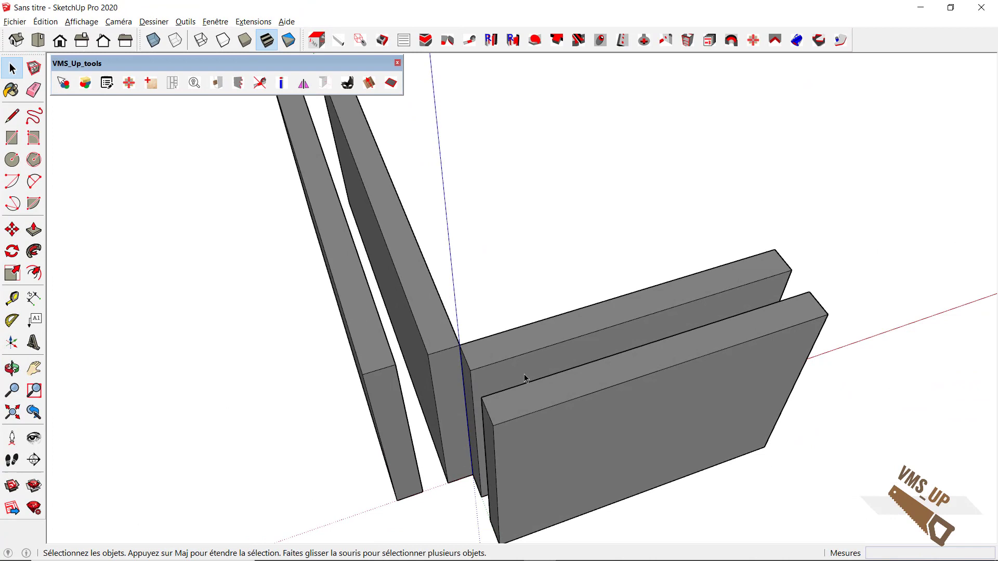
click(504, 349)
key(m)
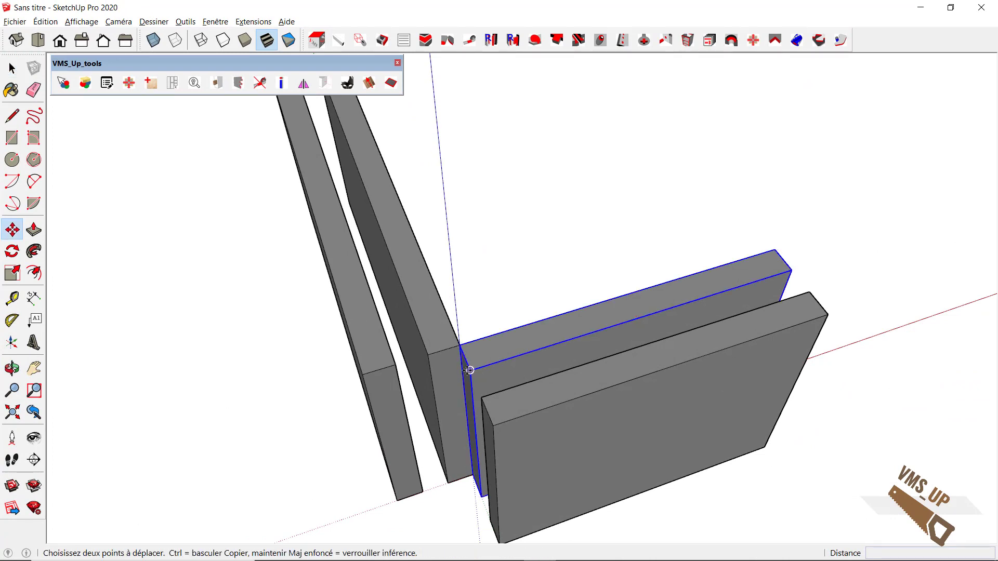
click(470, 370)
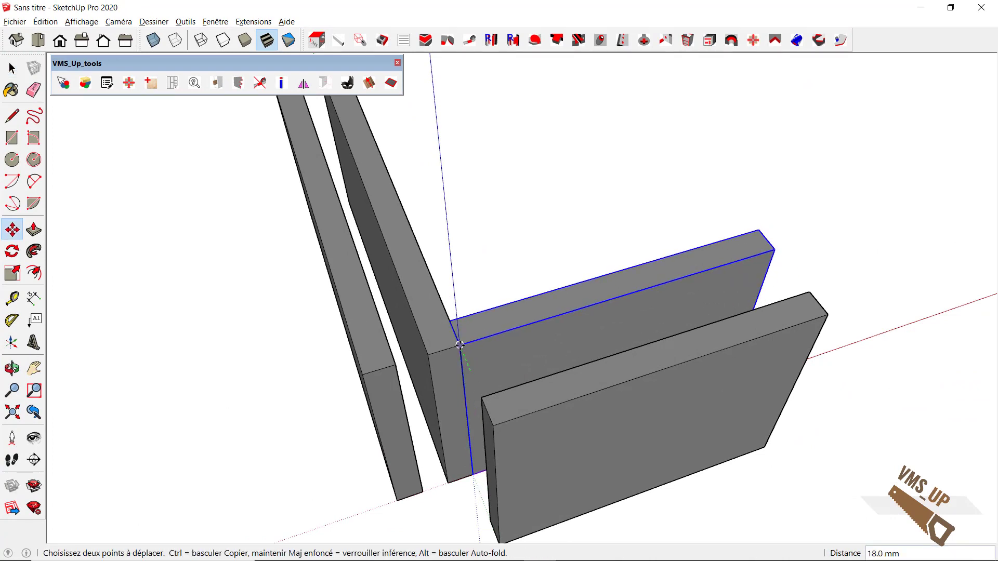
key(space)
Move the near Face panel onto the top corner of the side piece
click(530, 418)
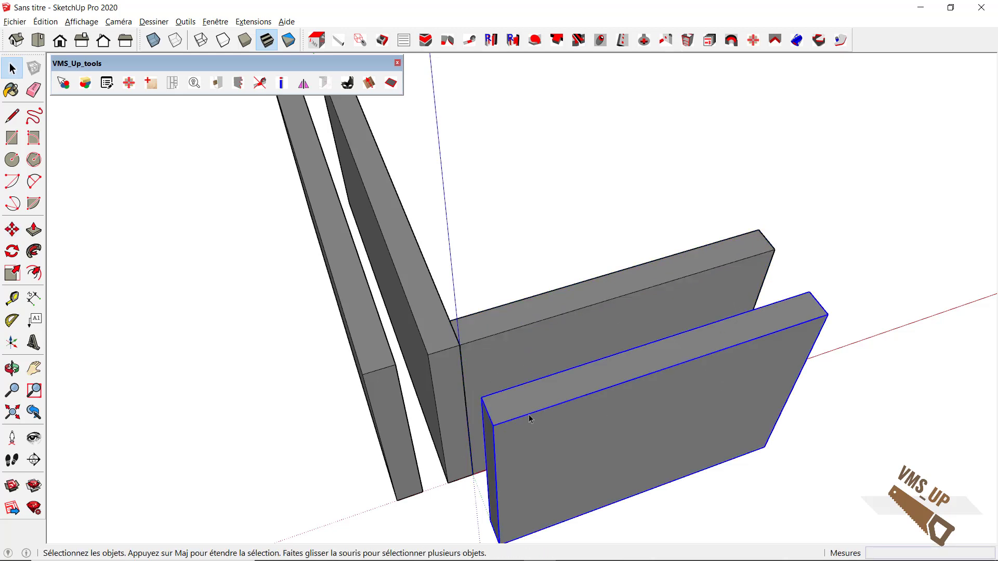
key(m)
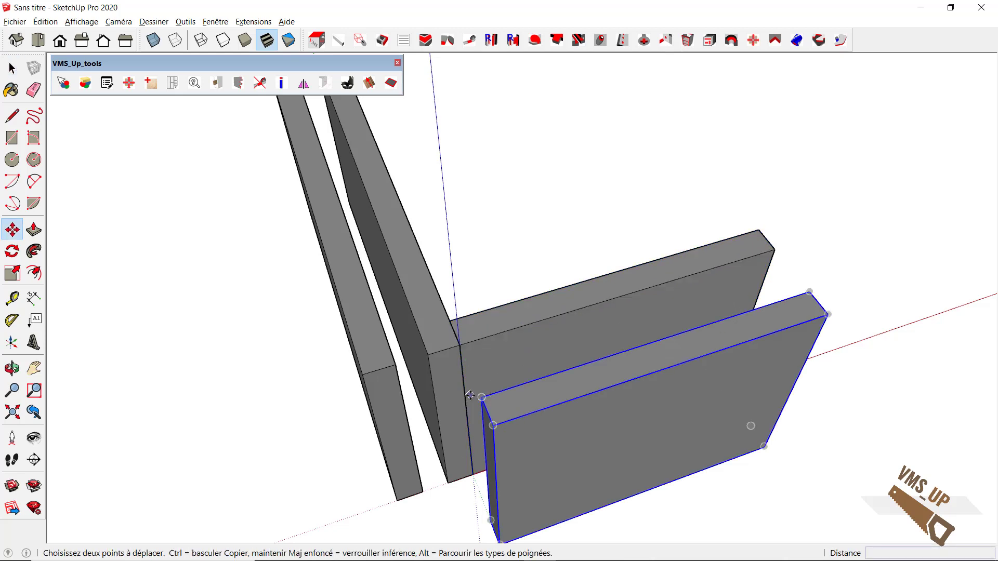
click(482, 399)
mouse_move(422, 203)
middle_down()
mouse_move(419, 282)
mouse_move(401, 252)
middle_up()
click(353, 180)
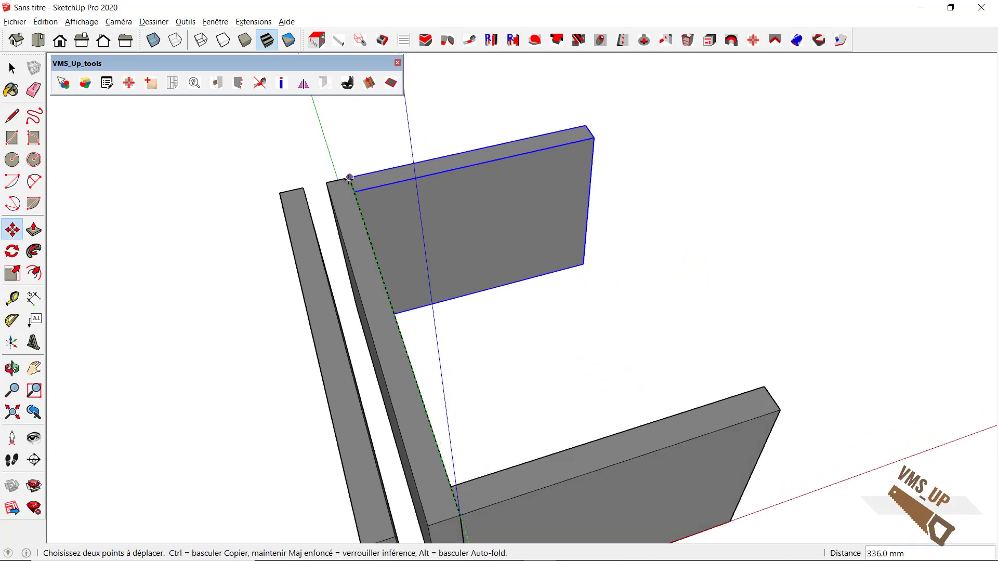
key(space)
Move the left Cote piece to the panel's corner to close the box frame
click(301, 238)
key(m)
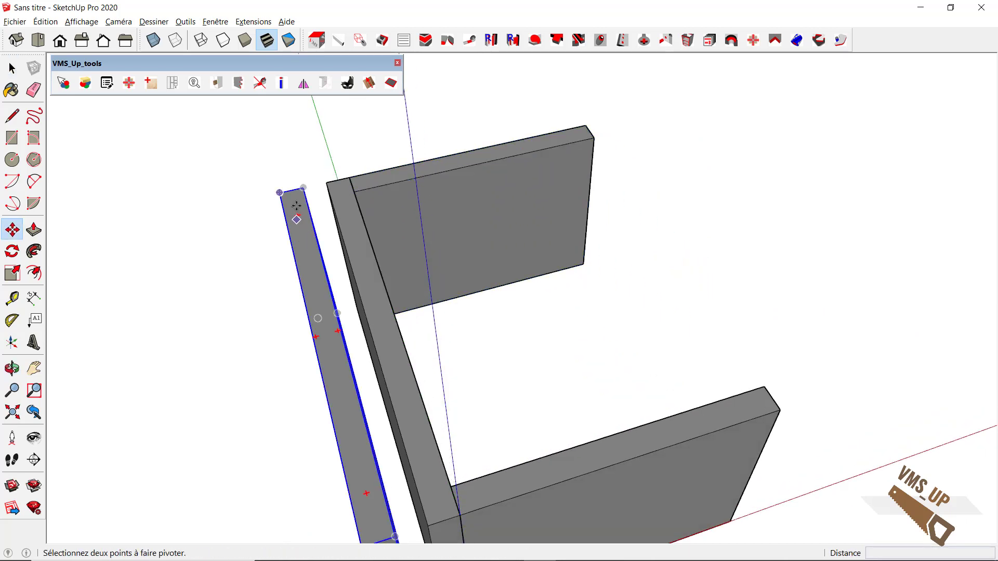
click(281, 194)
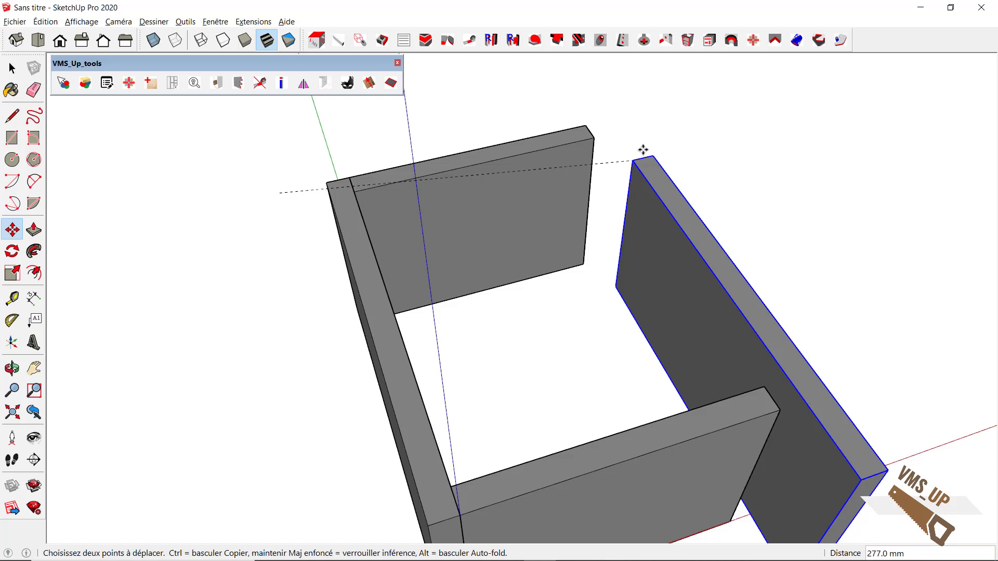
click(586, 126)
mouse_move(589, 375)
middle_down()
mouse_move(531, 297)
mouse_move(234, 140)
middle_up()
key(space)
click(293, 7)
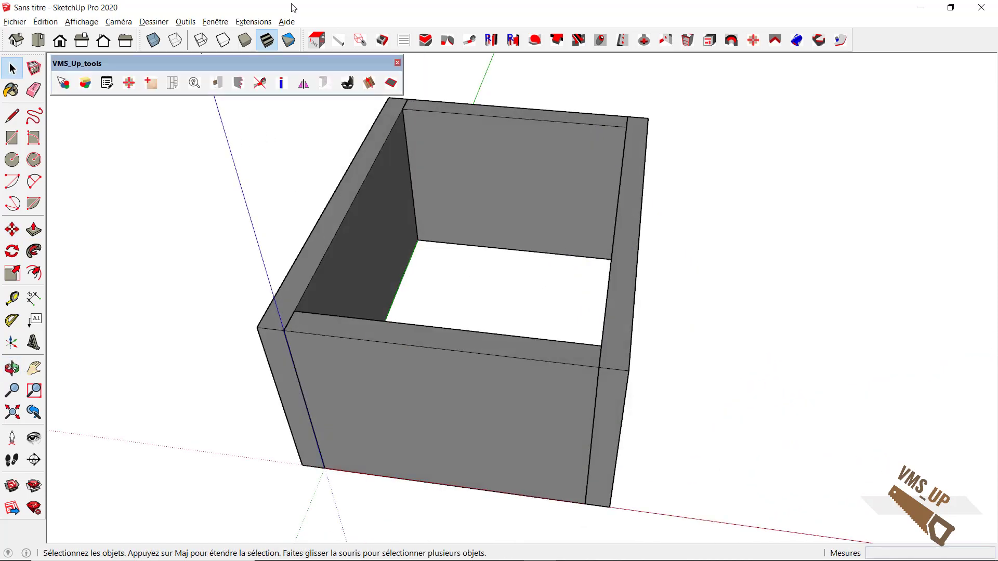
click(63, 82)
click(399, 397)
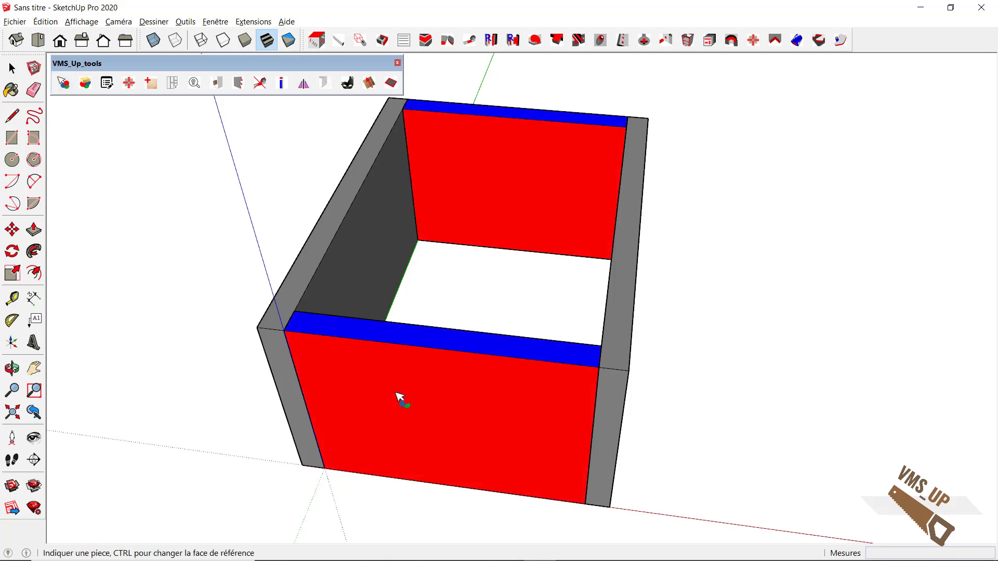
middle_drag(663, 354, 475, 301)
click(523, 361)
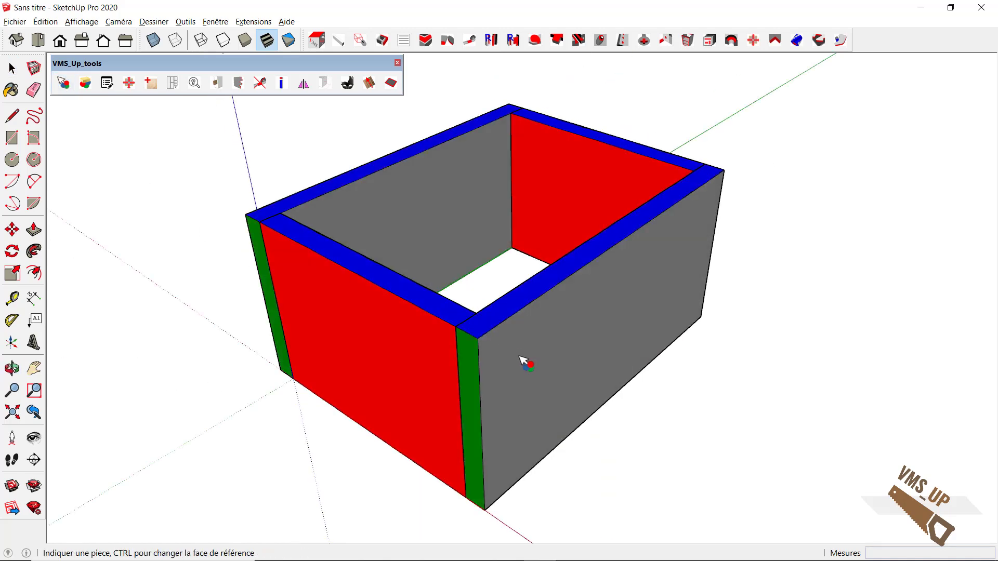
mouse_move(524, 360)
middle_down()
mouse_move(644, 383)
mouse_move(859, 375)
mouse_move(829, 414)
mouse_move(690, 400)
mouse_move(569, 351)
mouse_move(561, 306)
middle_up()
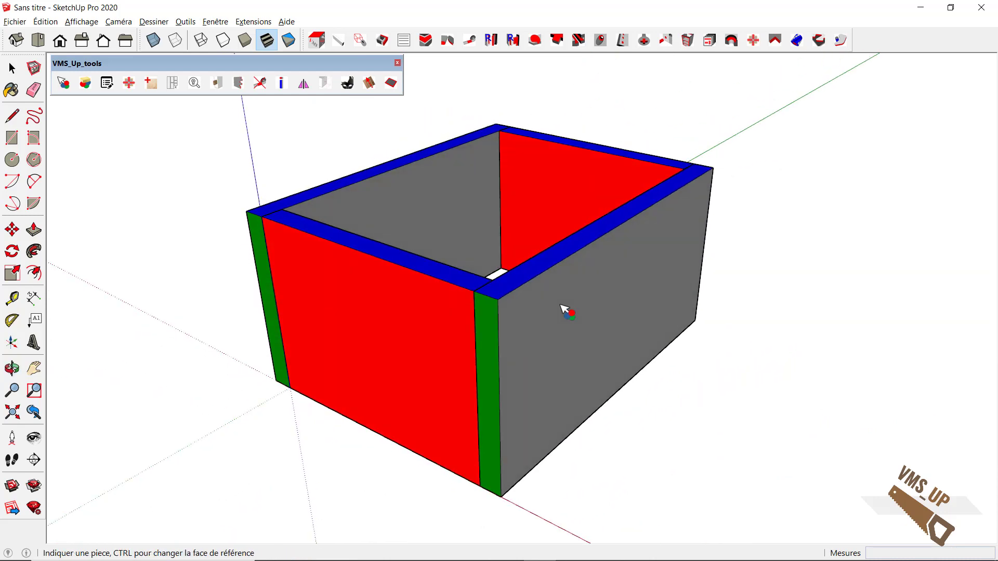
click(303, 86)
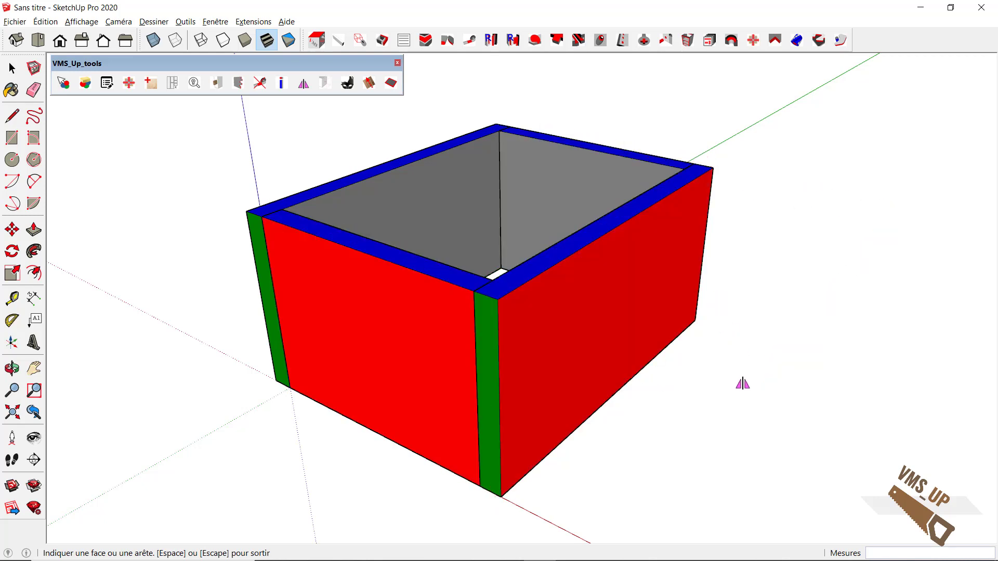
mouse_move(743, 384)
middle_down()
mouse_move(219, 327)
mouse_move(831, 342)
mouse_move(412, 352)
middle_up()
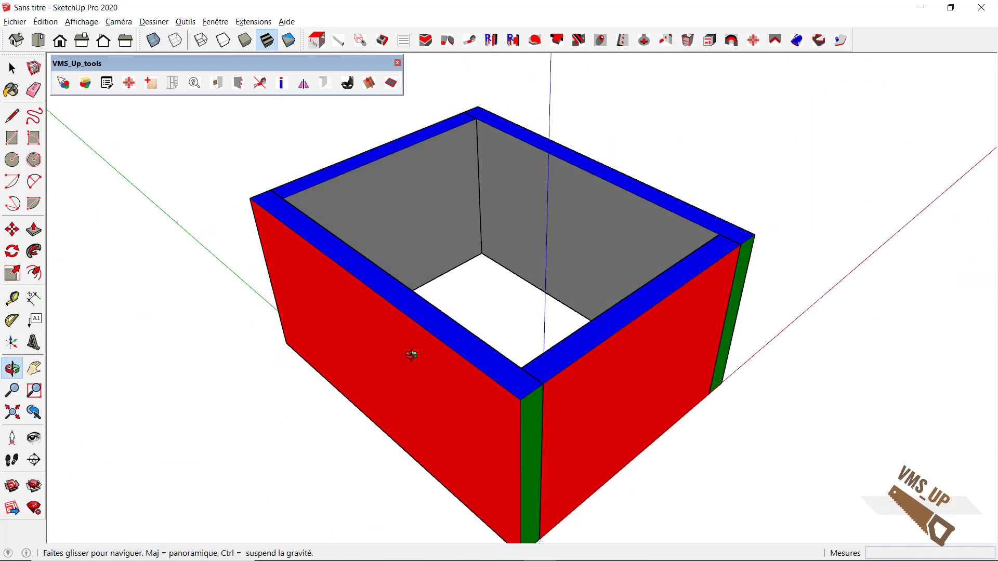
click(86, 84)
mouse_move(631, 308)
middle_down()
mouse_move(668, 379)
mouse_move(318, 379)
mouse_move(466, 370)
mouse_move(423, 387)
mouse_move(435, 377)
middle_up()
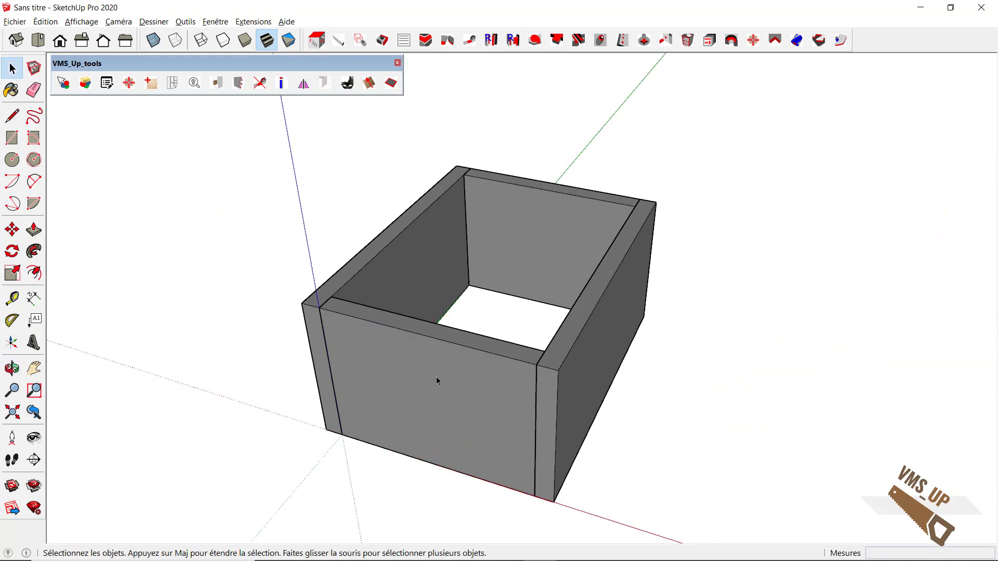
Orbit the box and launch the Assemblage_vis screw tool
mouse_move(709, 214)
middle_down()
mouse_move(515, 214)
mouse_move(657, 189)
middle_up()
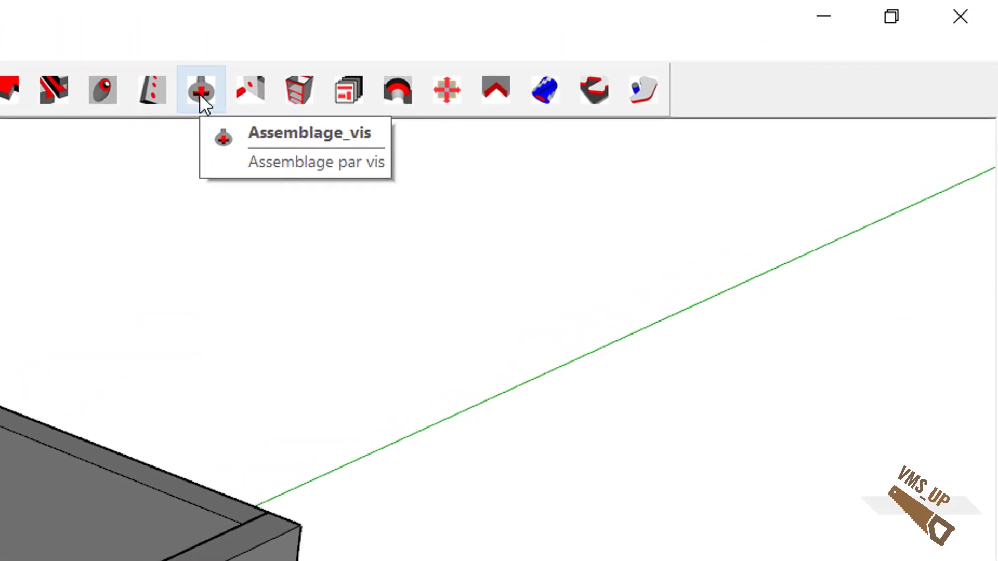
click(199, 92)
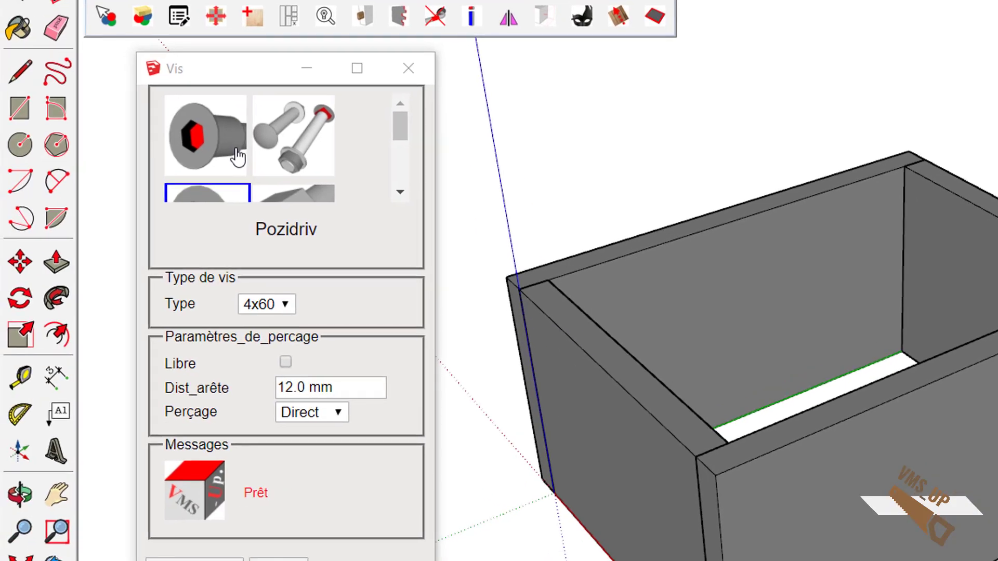
Choose Pozidriv 4x50 screws with a 9 mm edge distance
click(231, 104)
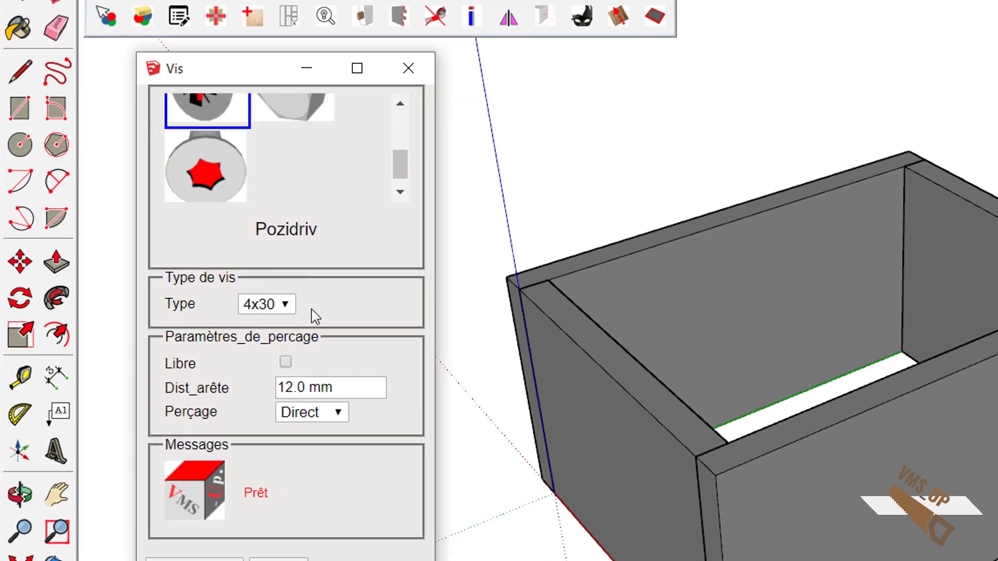
click(288, 310)
click(280, 360)
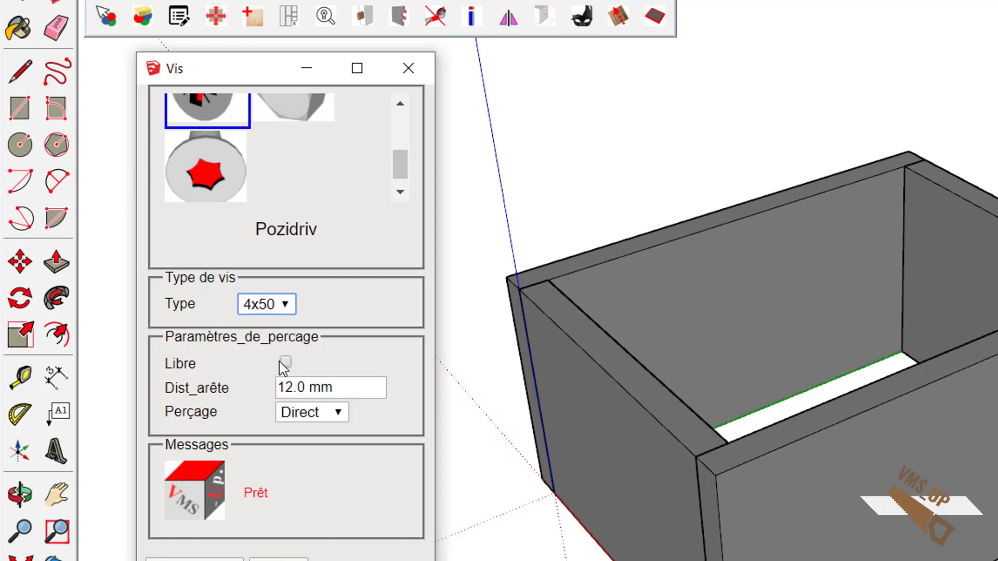
triple_click(335, 387)
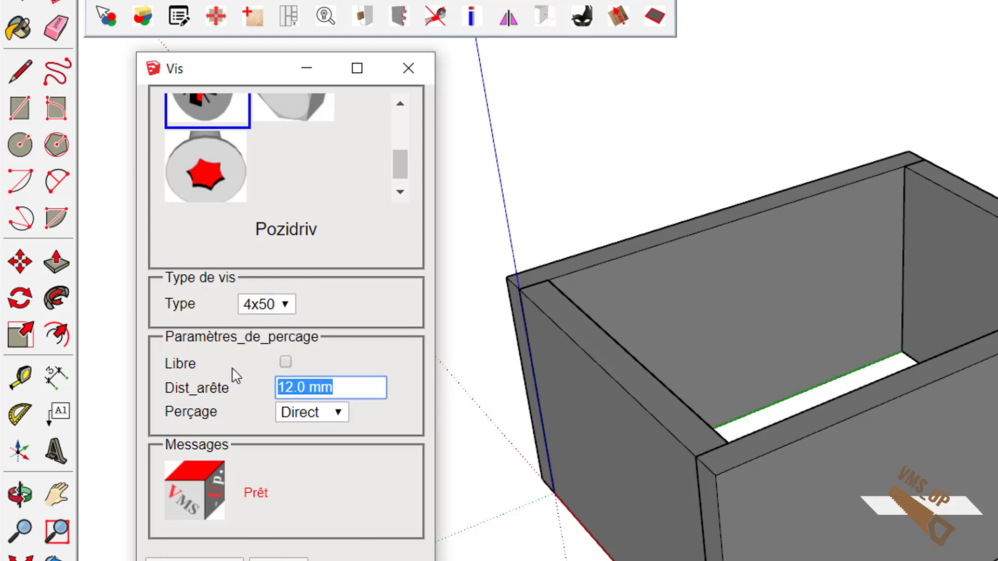
text(9)
key(Tab)
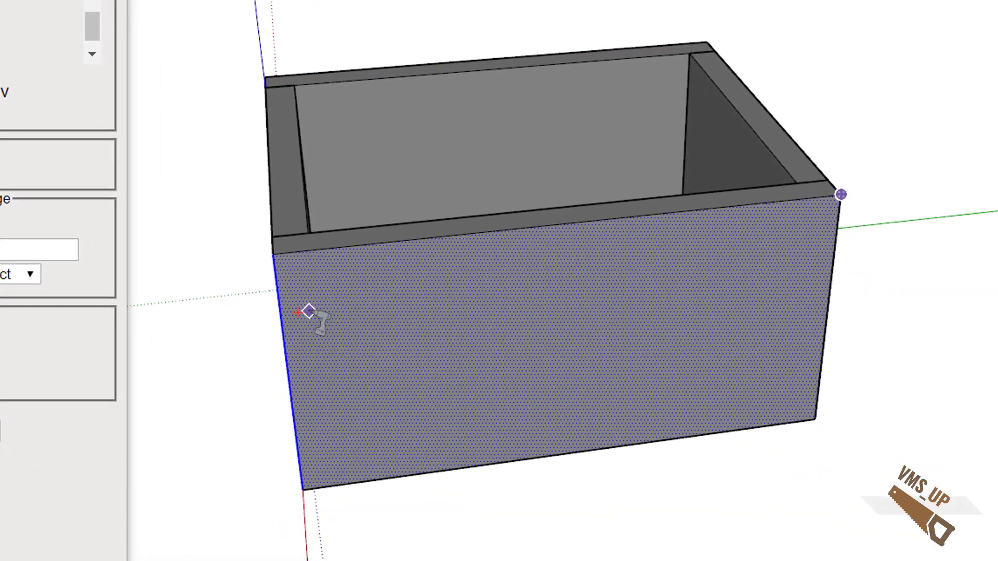
Screw the grey box's front panel at its top and bottom corners
click(366, 340)
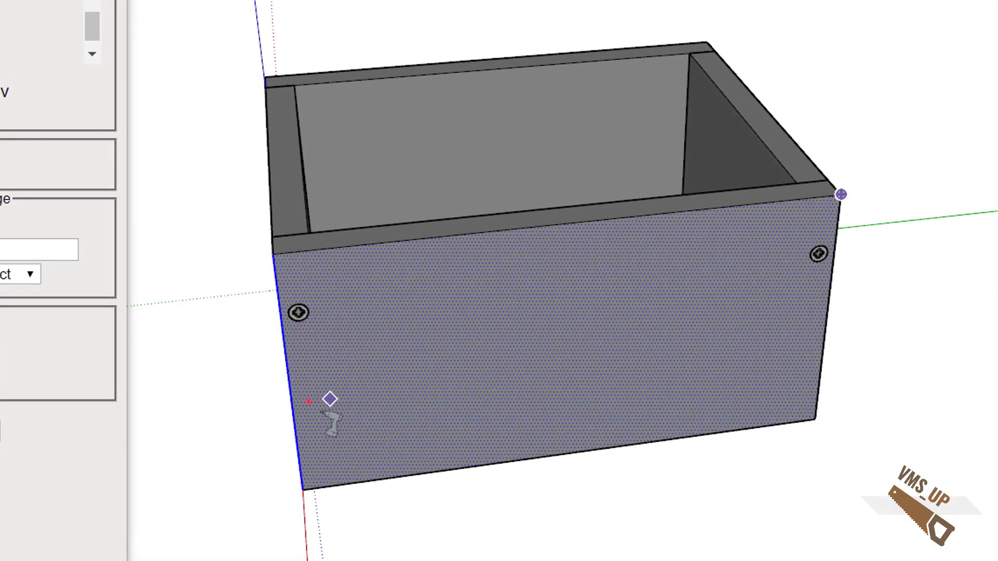
click(315, 422)
mouse_move(499, 392)
middle_down()
mouse_move(697, 381)
mouse_move(427, 374)
mouse_move(816, 321)
mouse_move(572, 323)
mouse_move(775, 412)
mouse_move(222, 472)
middle_up()
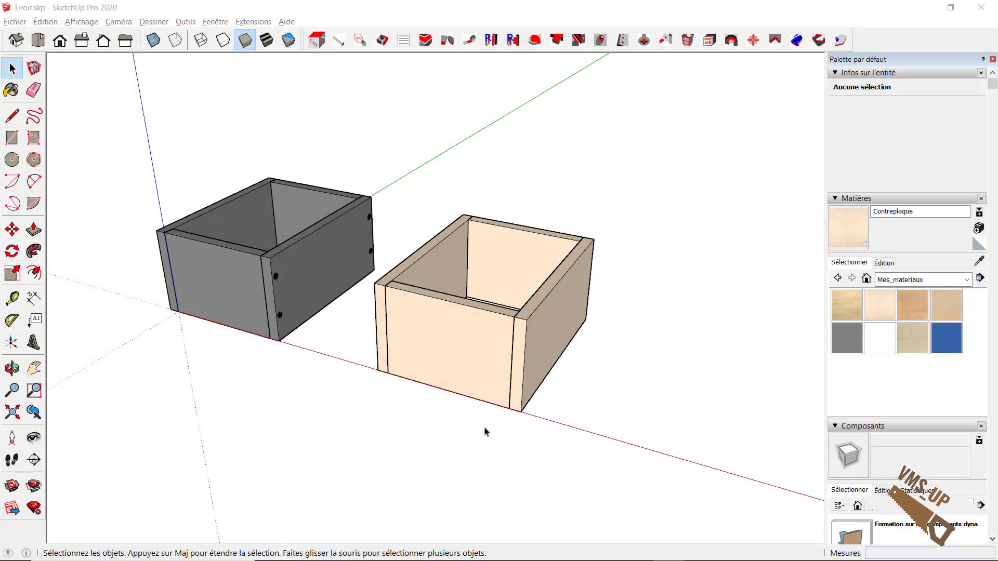
mouse_move(483, 430)
middle_down()
mouse_move(550, 441)
mouse_move(542, 444)
middle_up()
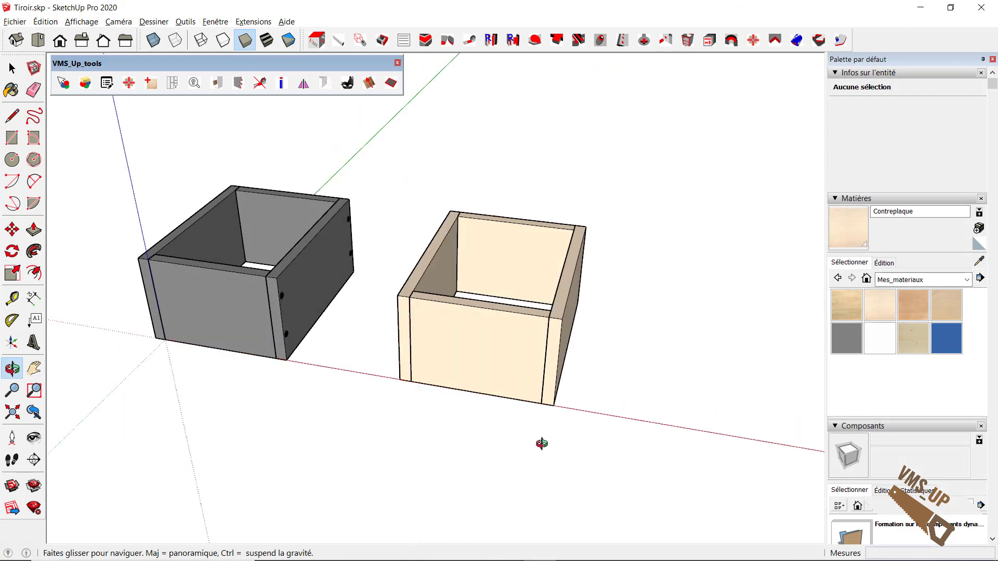
mouse_move(542, 443)
mouse_down()
mouse_move(514, 470)
mouse_move(476, 463)
mouse_move(493, 481)
mouse_up()
key(space)
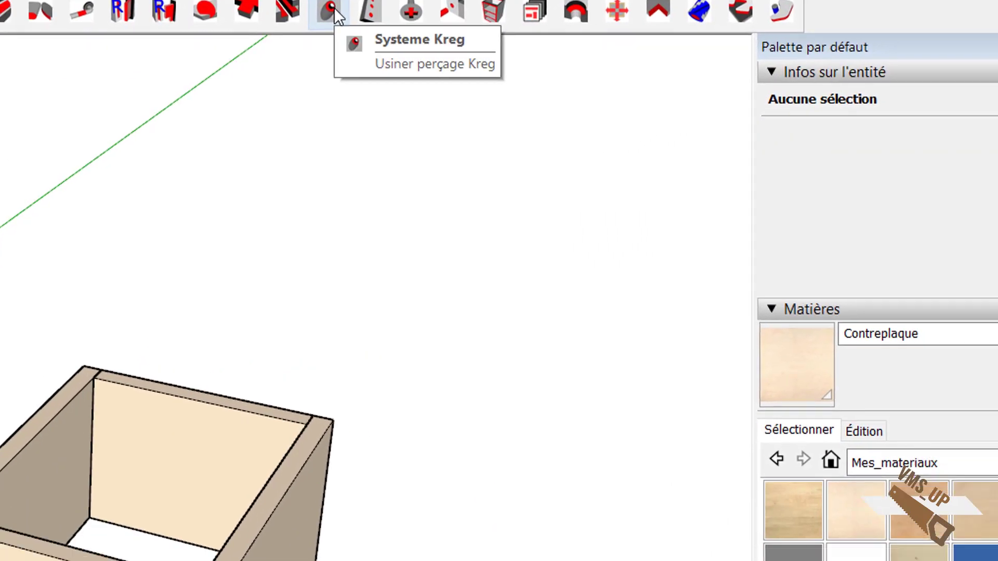
Drill four 9,5 mm Kreg pocket holes into the plywood box's front panel
click(334, 8)
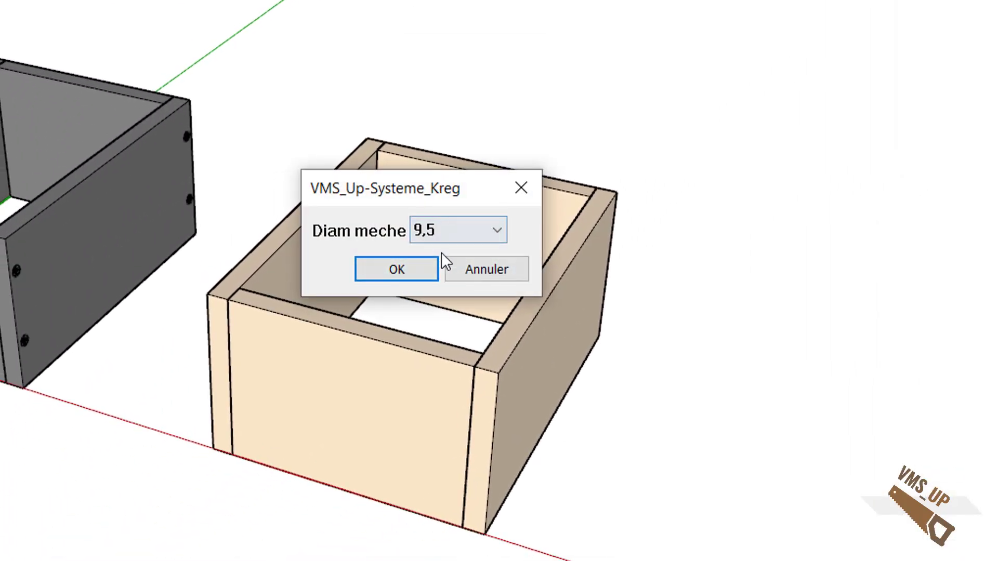
click(432, 264)
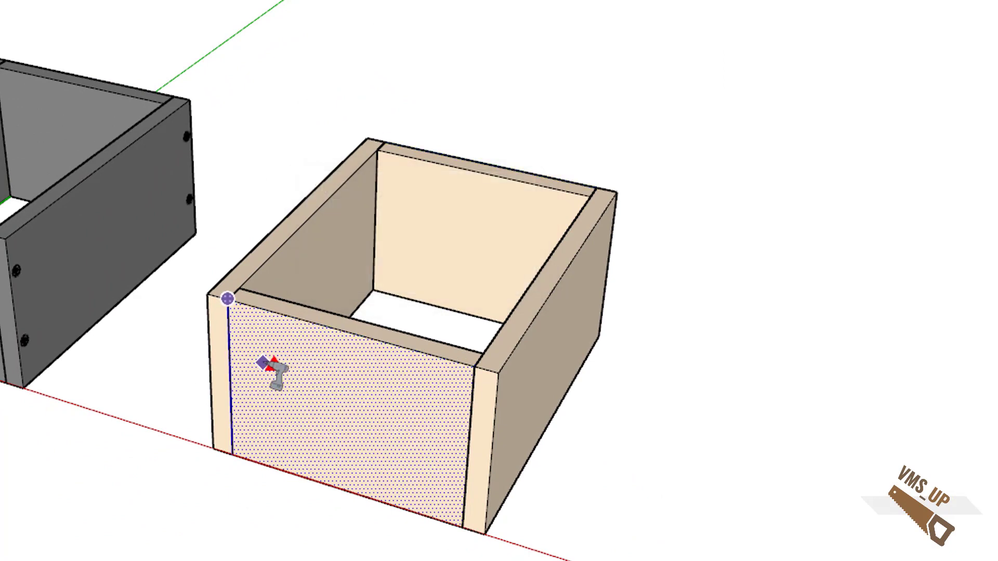
click(267, 364)
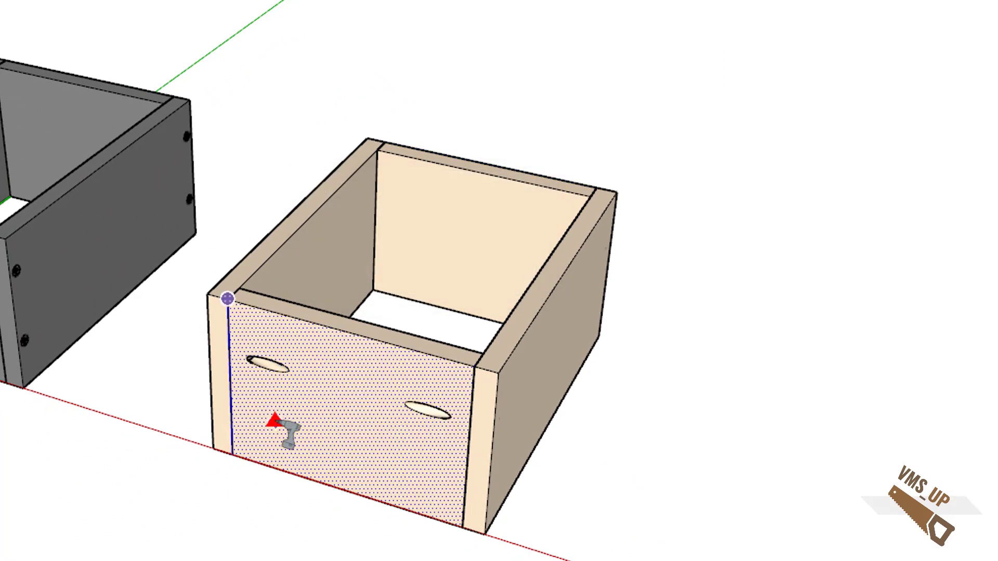
click(273, 420)
mouse_move(379, 423)
middle_down()
mouse_move(869, 418)
mouse_move(358, 469)
mouse_move(630, 444)
mouse_move(807, 482)
mouse_move(979, 453)
middle_up()
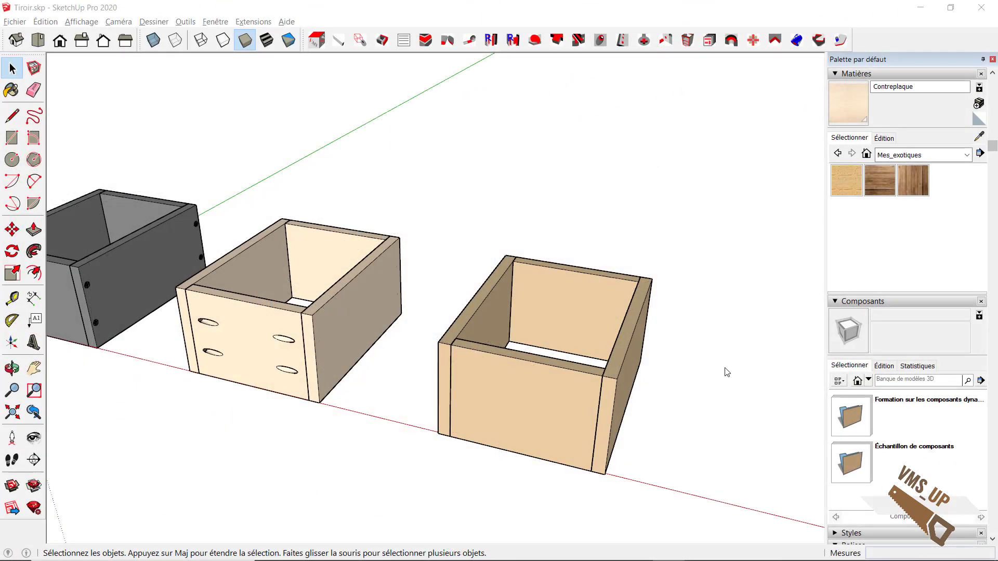
mouse_move(724, 372)
middle_down()
mouse_move(664, 378)
mouse_move(656, 400)
mouse_move(631, 365)
mouse_move(663, 373)
middle_up()
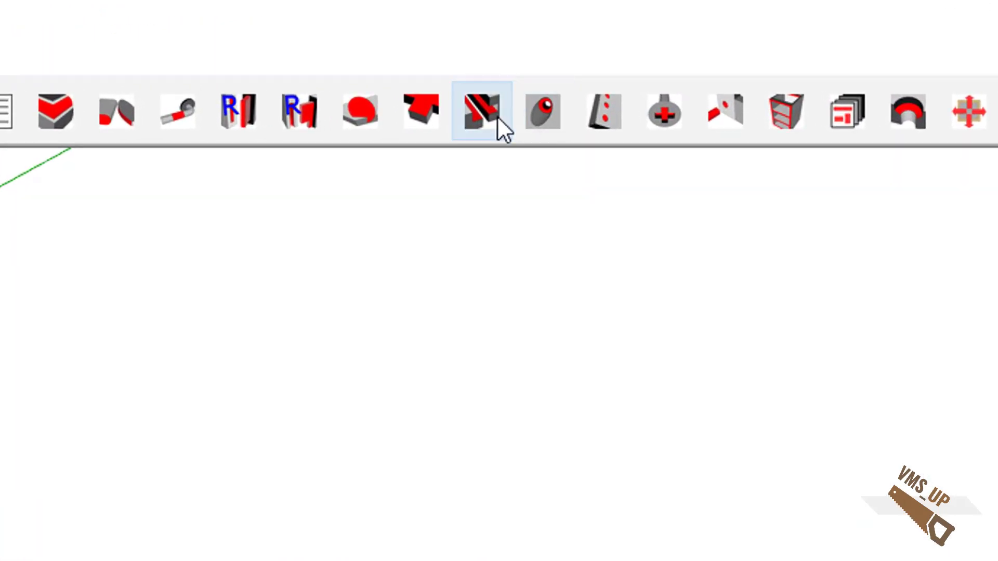
Apply Rainure_languette joints to the third box: face distance 0, groove depth 9, tongue thickness 9
click(482, 114)
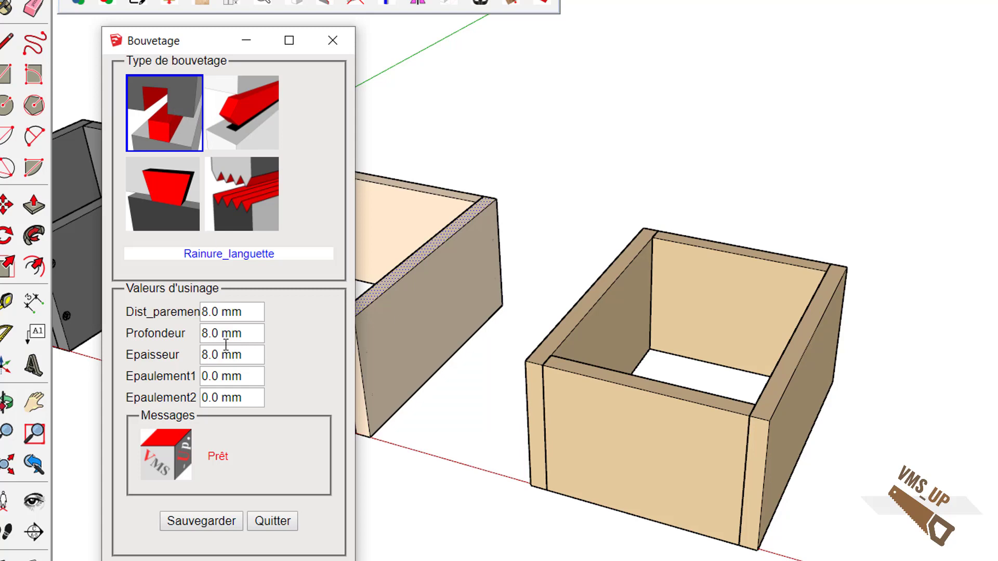
drag(265, 313, 148, 312)
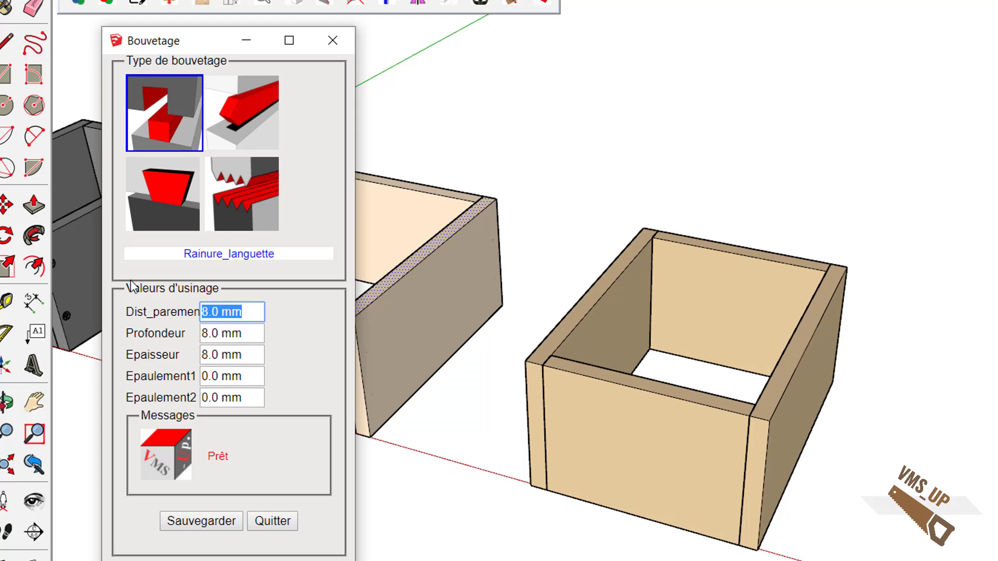
text(0)
key(Tab)
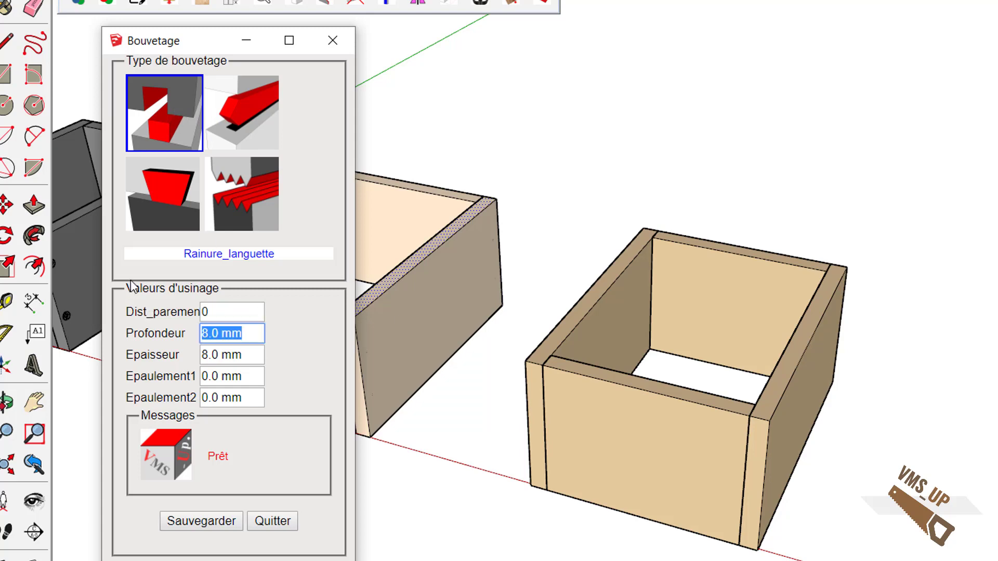
text(9)
key(Tab)
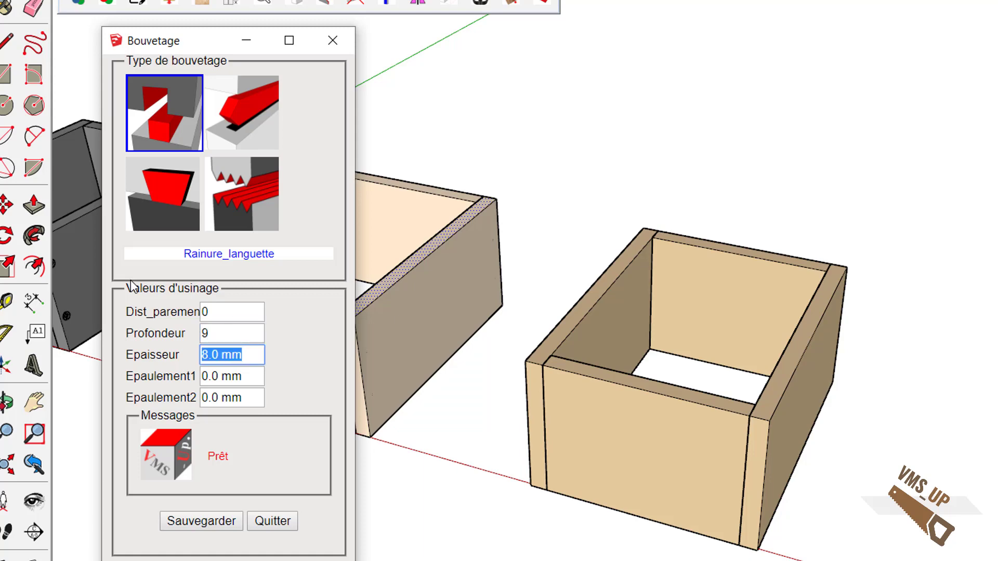
text(9)
key(Tab)
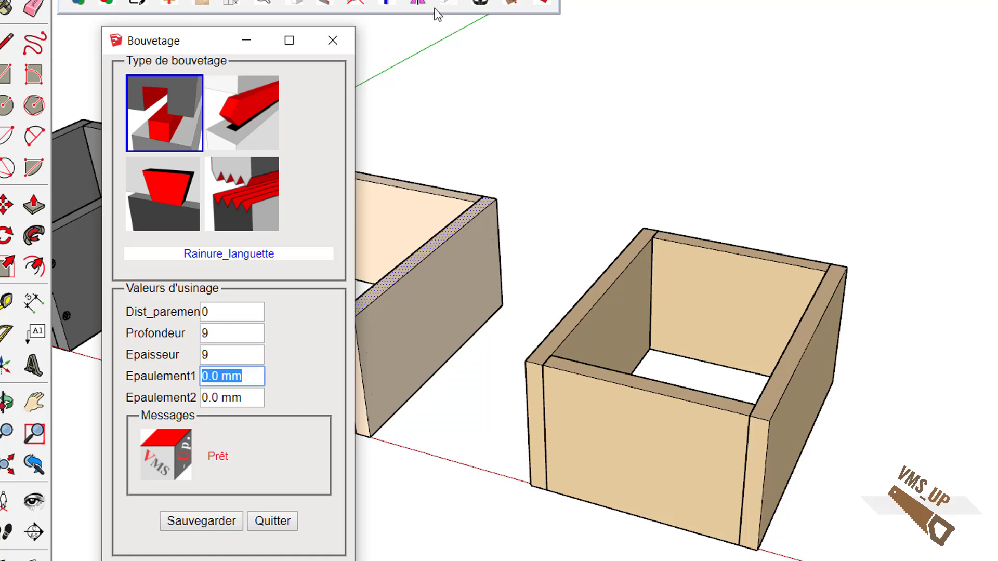
scroll(664, 225, up, 2)
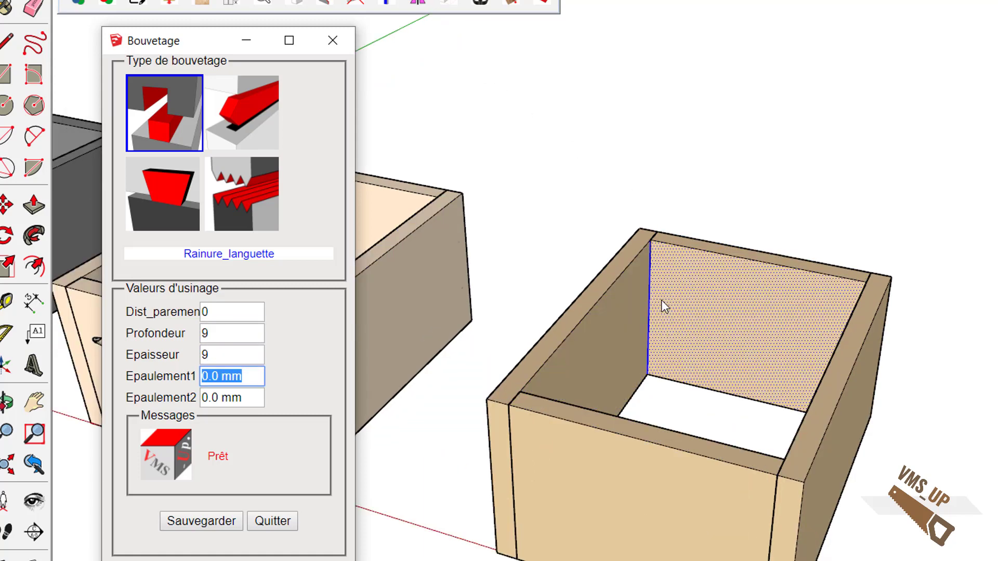
mouse_move(681, 310)
middle_down()
mouse_move(630, 457)
mouse_move(691, 367)
mouse_move(545, 412)
mouse_move(463, 463)
mouse_move(383, 481)
mouse_move(405, 466)
mouse_move(537, 457)
mouse_move(688, 461)
mouse_move(724, 423)
mouse_move(718, 431)
middle_up()
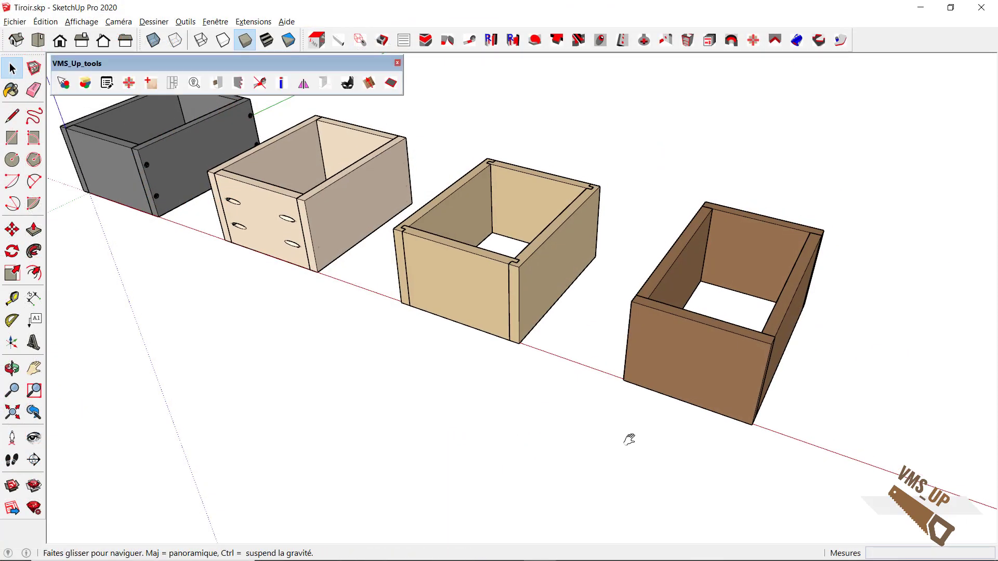
mouse_move(629, 439)
middle_down()
mouse_move(438, 428)
mouse_move(430, 452)
mouse_move(329, 445)
mouse_move(290, 455)
mouse_move(305, 413)
middle_up()
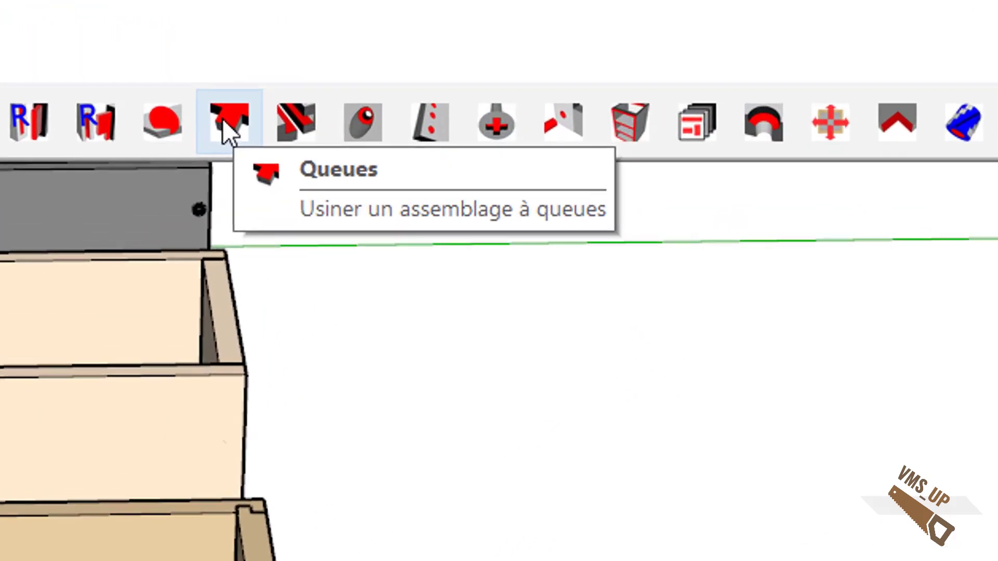
Cut Aronde dovetails with 20 mm tail width and 10 mm Mini bas into the brown box
click(222, 118)
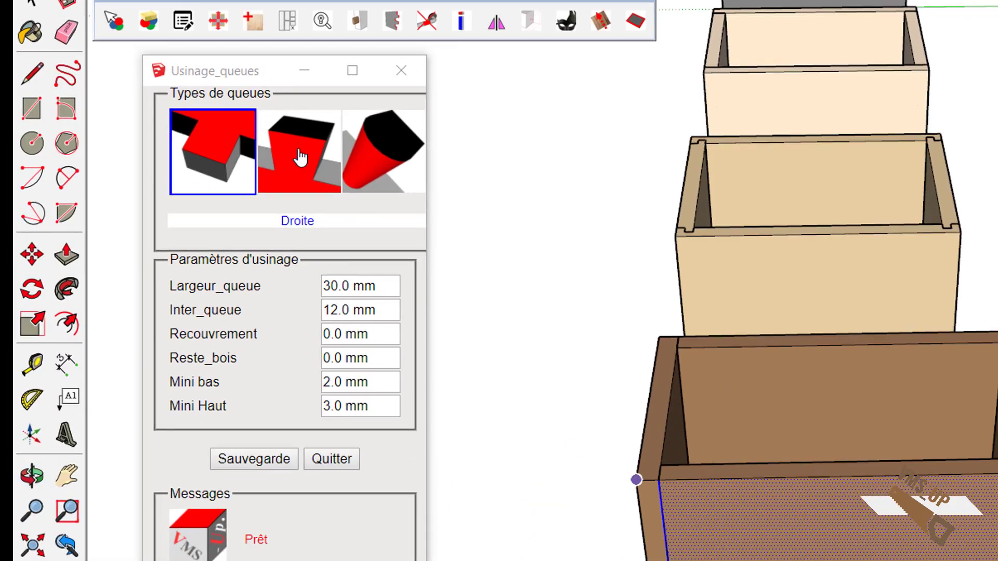
click(301, 157)
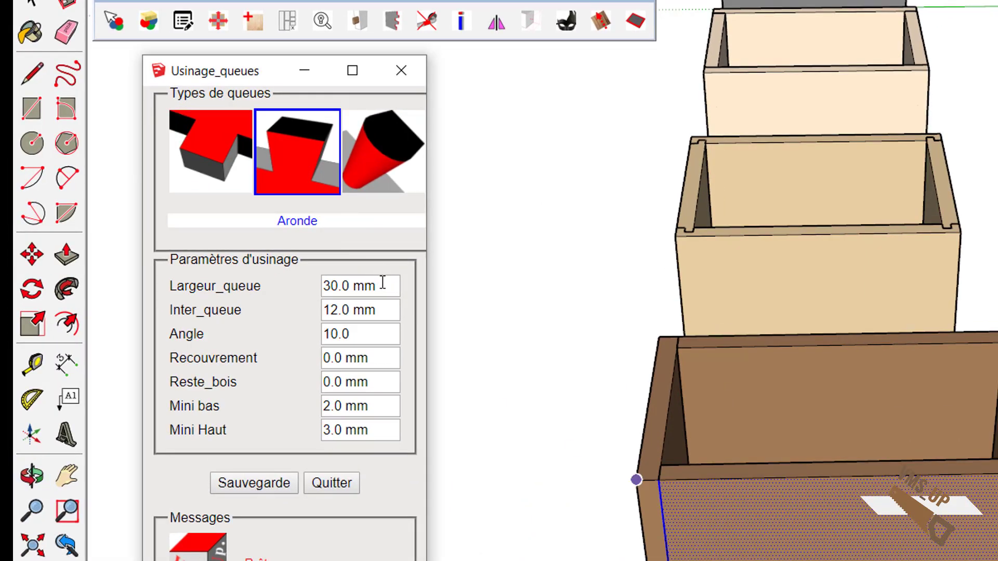
drag(383, 282, 305, 256)
text(0)
key(Tab)
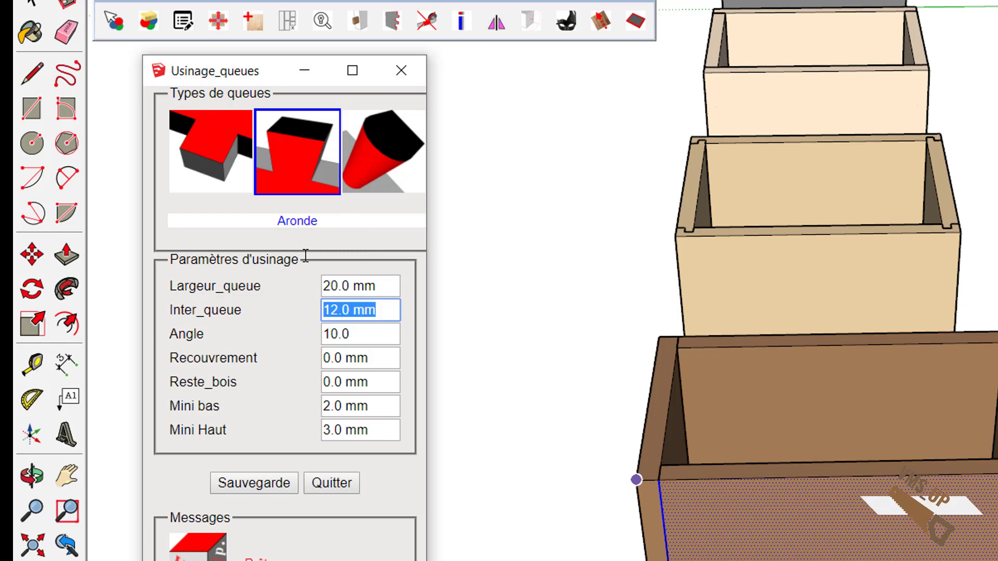
key(Tab)
key(Tab)
key(Tab)
key(Tab)
text(10)
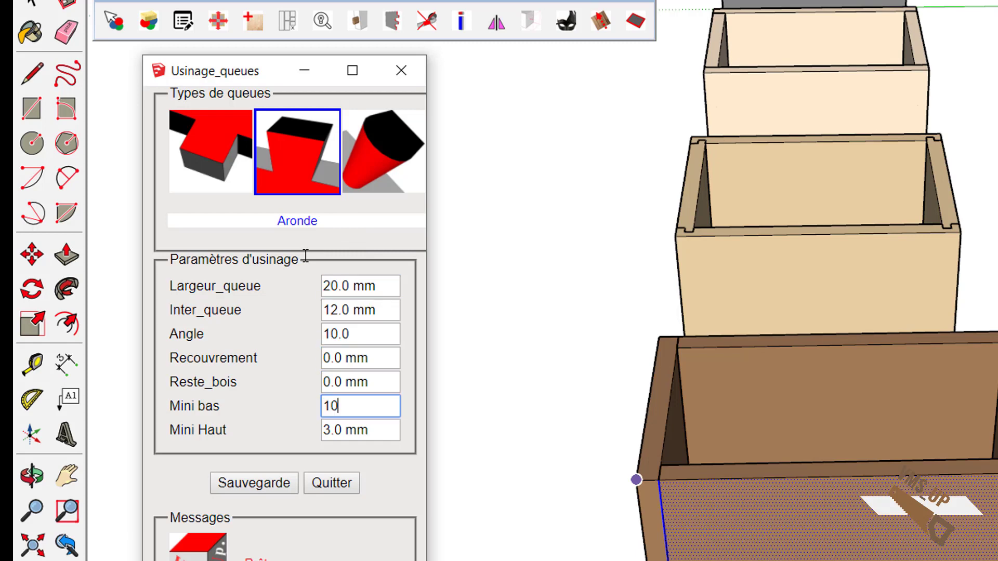
key(Tab)
text(10)
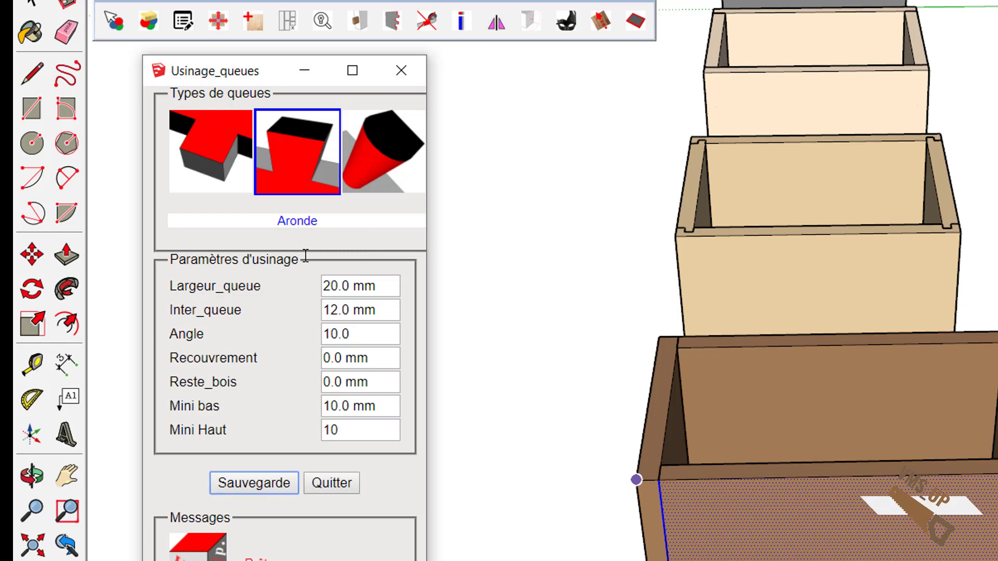
key(Tab)
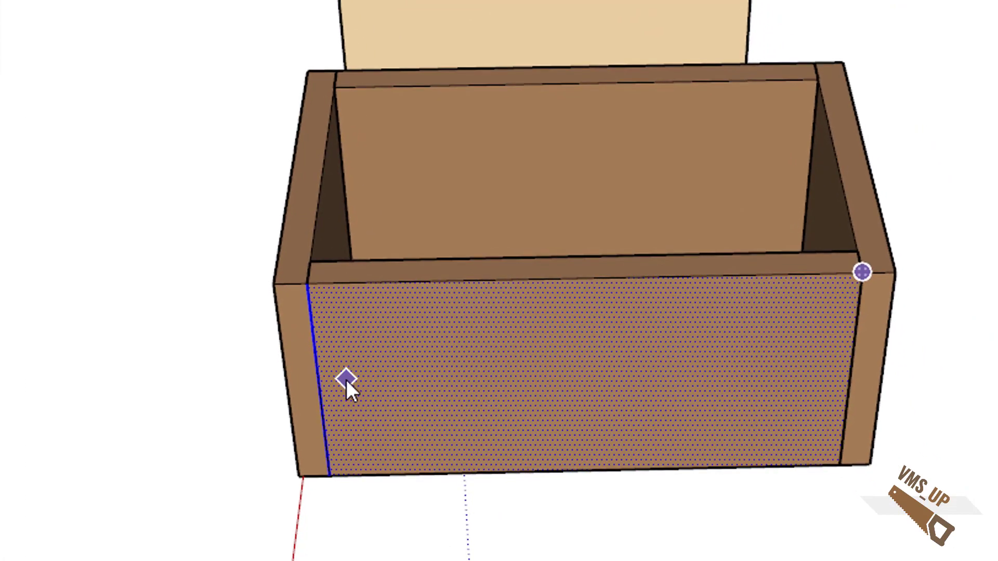
click(346, 379)
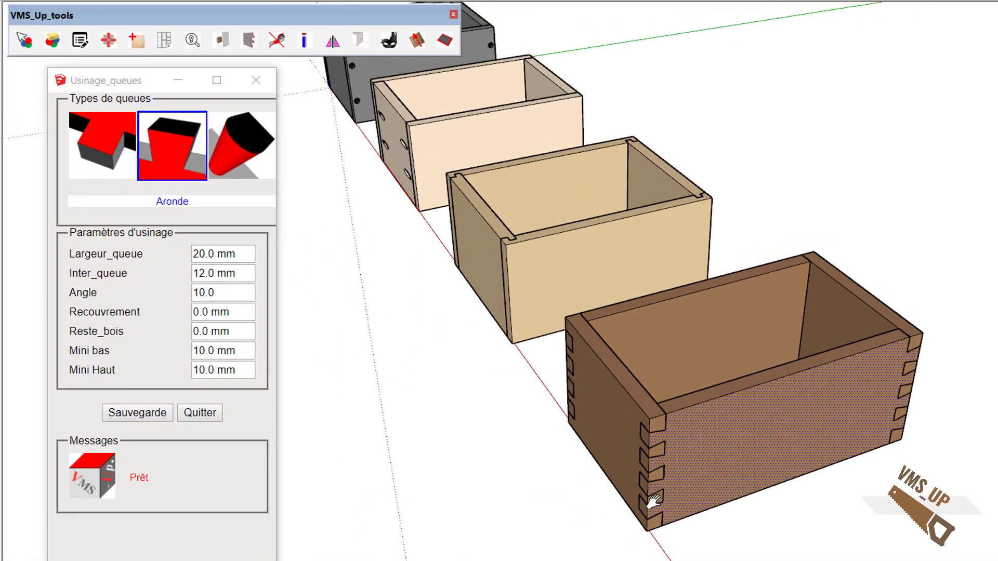
mouse_move(653, 502)
middle_down()
mouse_move(670, 490)
mouse_move(910, 494)
middle_up()
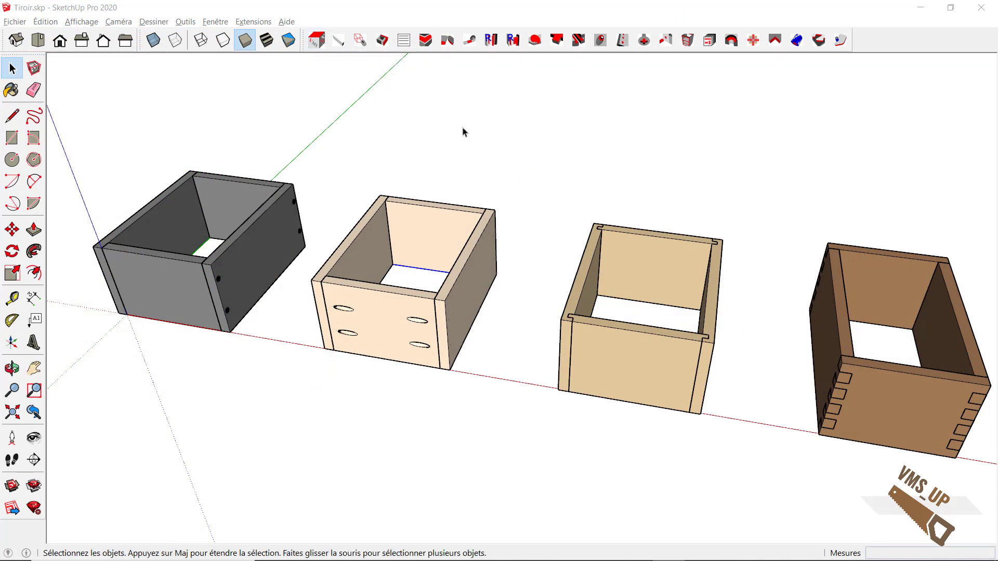
click(448, 45)
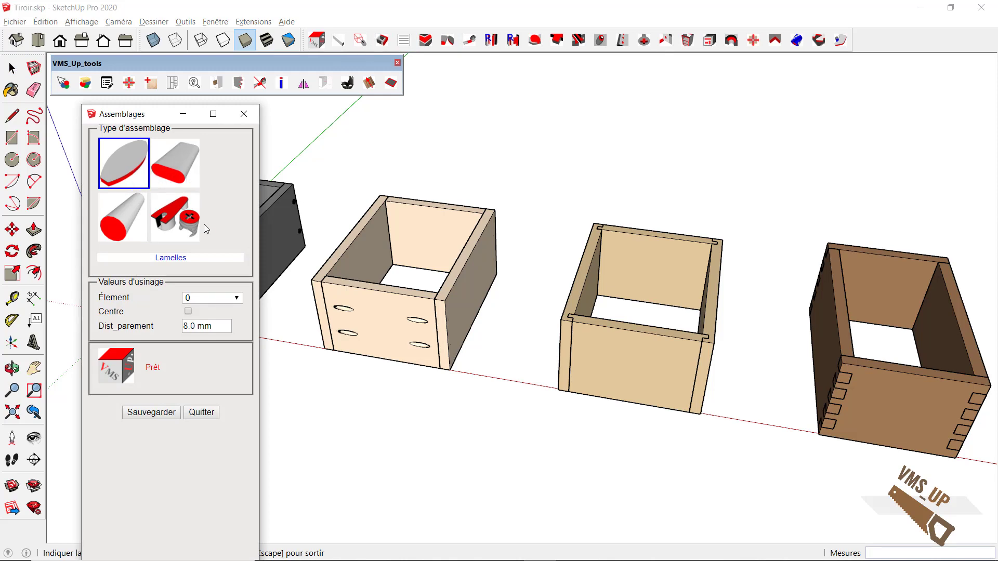
click(202, 412)
mouse_move(575, 406)
middle_down()
mouse_move(594, 414)
mouse_move(601, 379)
mouse_move(587, 174)
mouse_move(633, 302)
mouse_move(642, 160)
mouse_move(636, 308)
mouse_move(619, 379)
mouse_move(622, 232)
mouse_move(572, 363)
mouse_move(556, 291)
mouse_move(525, 258)
mouse_move(446, 218)
mouse_move(413, 57)
middle_up()
key(space)
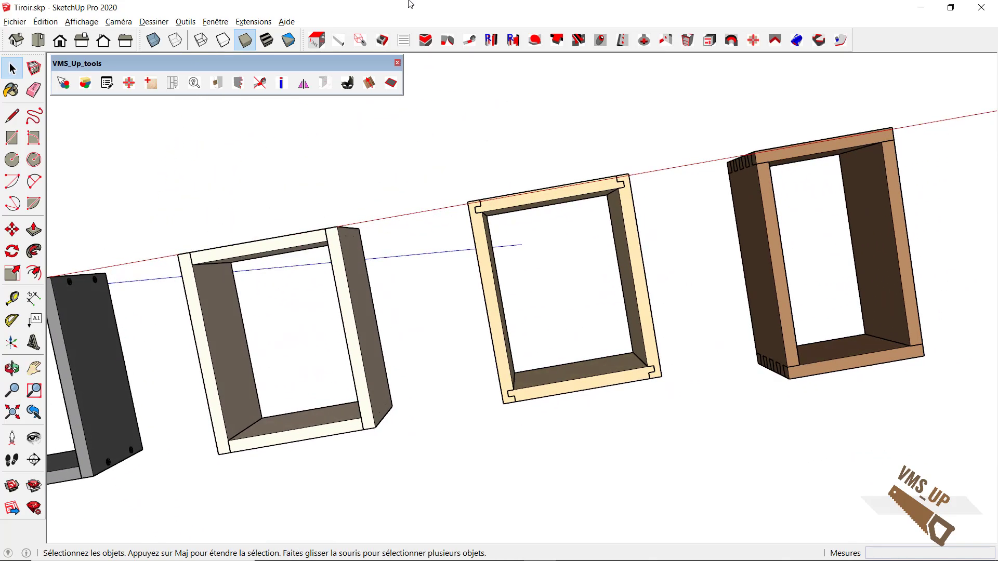
Machine an 8 mm Rainure groove into the tongue-and-groove box's rails and stiles
click(425, 42)
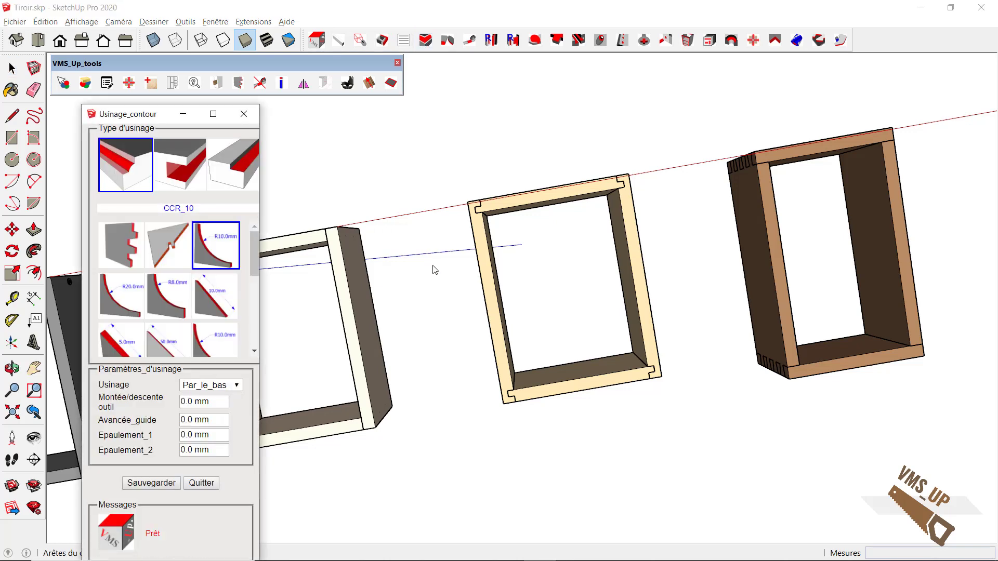
click(173, 173)
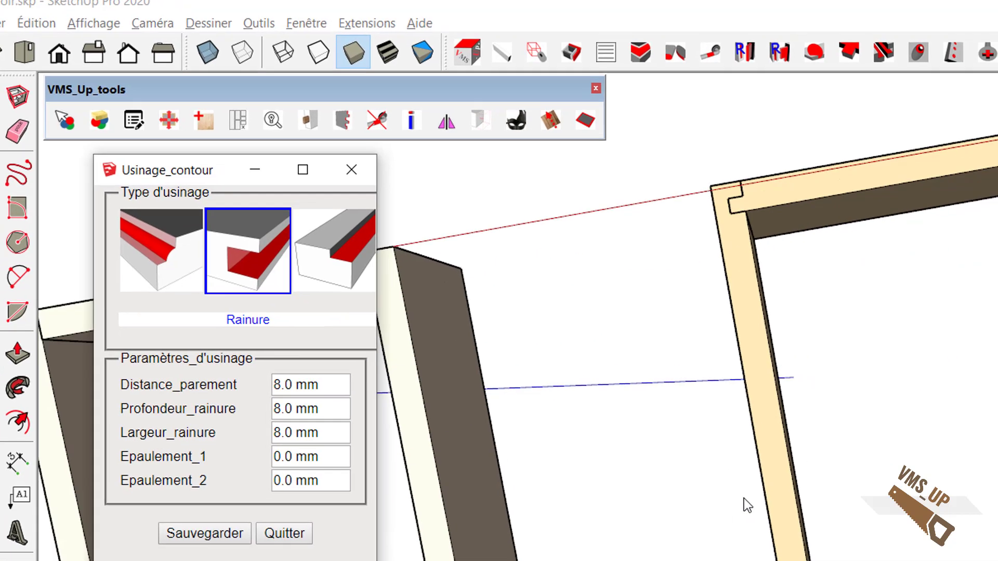
click(473, 384)
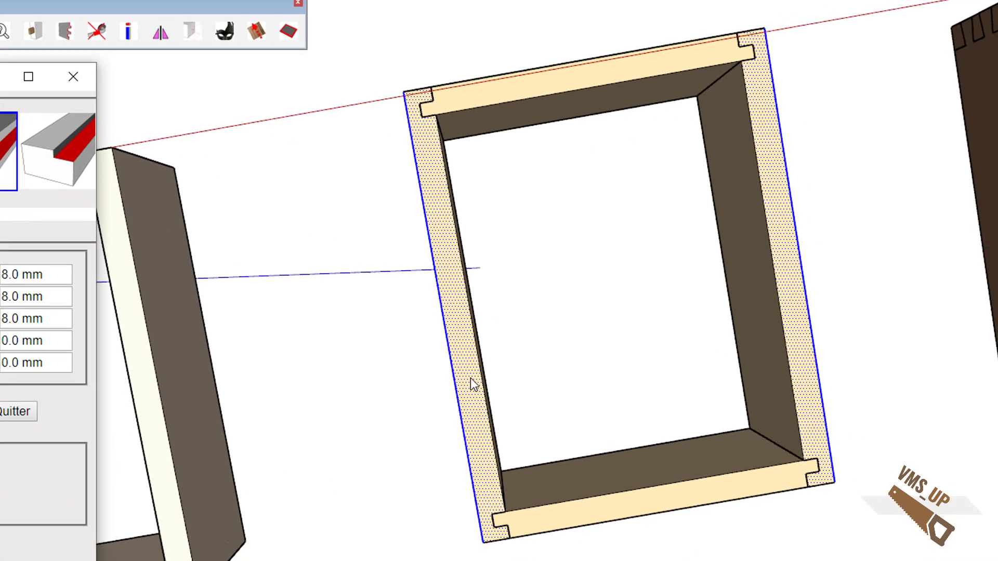
click(579, 486)
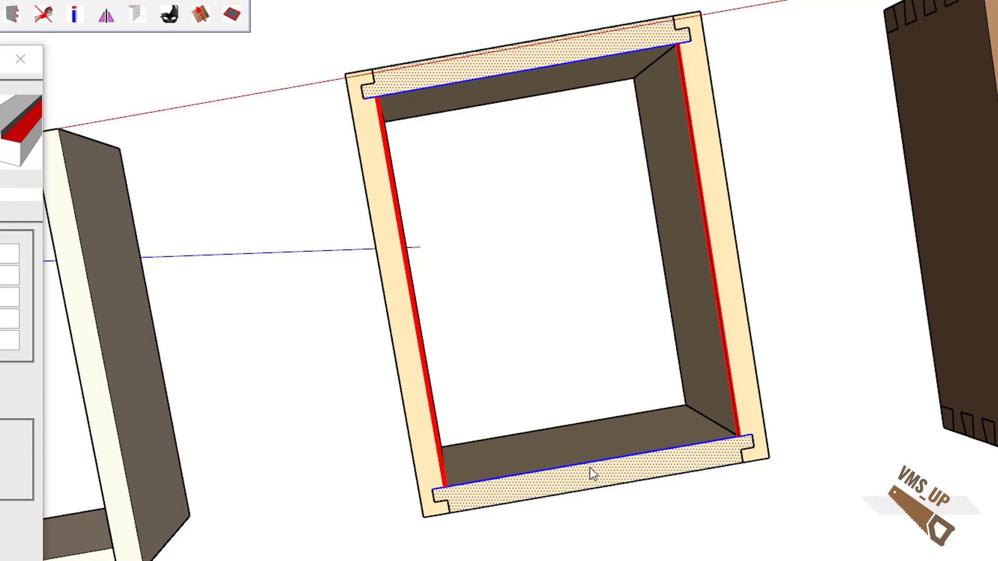
right_click(591, 472)
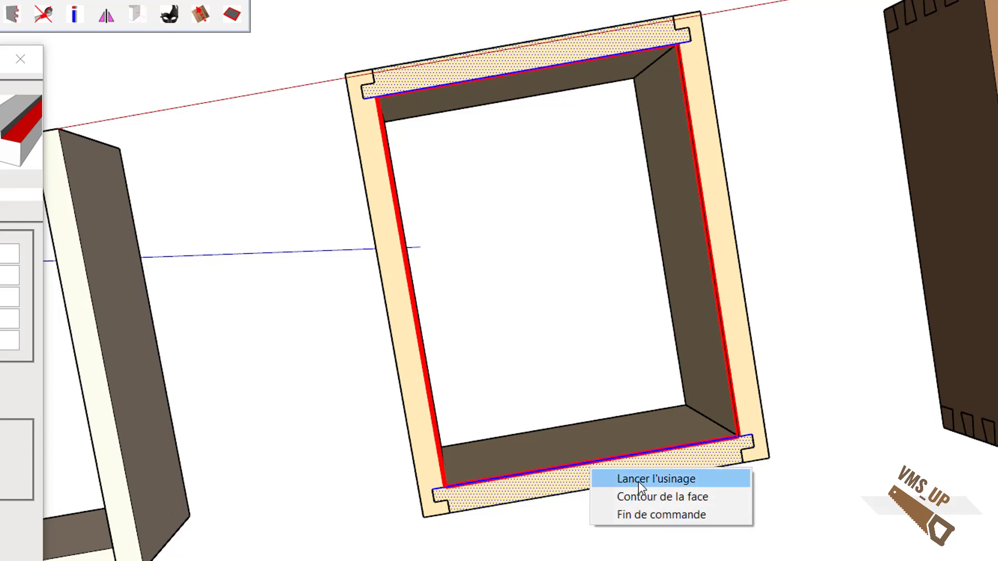
click(639, 479)
Orbit and zoom around the box to inspect the new inner groove
mouse_move(641, 475)
middle_down()
mouse_move(581, 535)
mouse_move(628, 499)
mouse_move(648, 134)
mouse_move(628, 82)
middle_up()
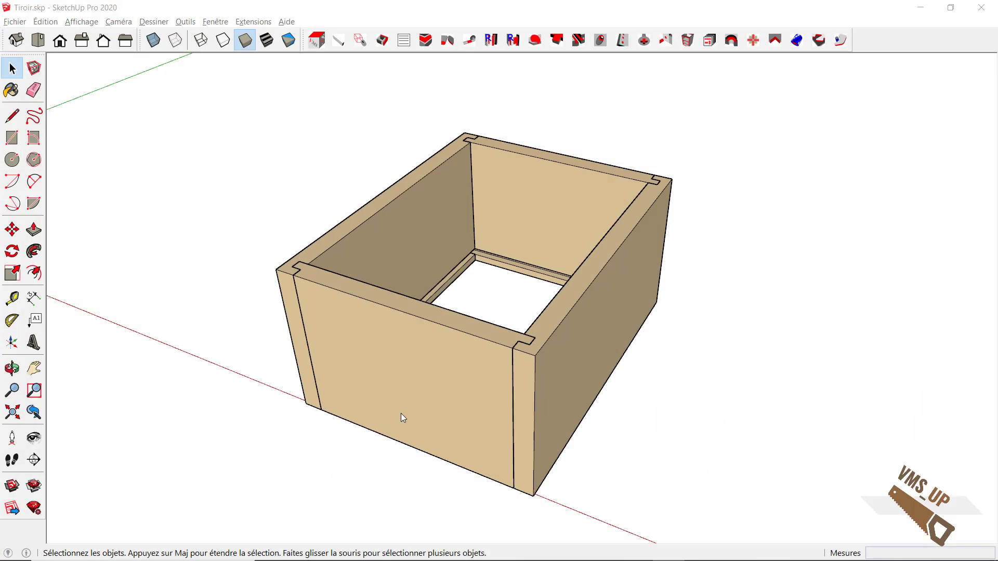
mouse_move(401, 413)
middle_down()
mouse_move(421, 429)
mouse_move(426, 331)
mouse_move(523, 289)
mouse_move(477, 96)
middle_up()
mouse_move(559, 363)
middle_down()
mouse_move(507, 293)
mouse_move(477, 138)
mouse_move(441, 174)
mouse_move(454, 361)
mouse_move(457, 241)
middle_up()
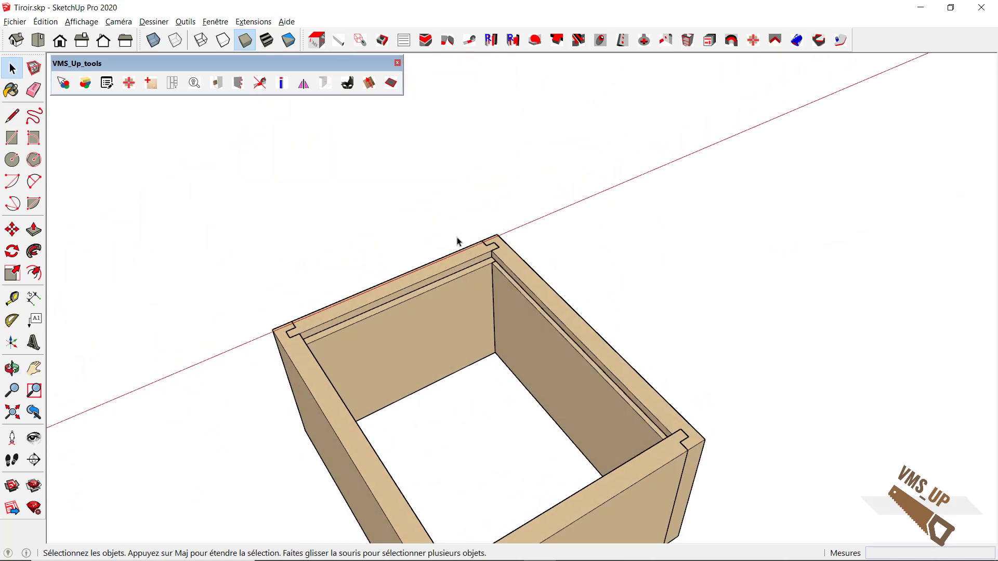
scroll(485, 329, up, 3)
mouse_move(486, 329)
middle_down()
mouse_move(492, 187)
mouse_move(525, 184)
mouse_move(521, 158)
mouse_move(510, 226)
mouse_move(503, 202)
middle_up()
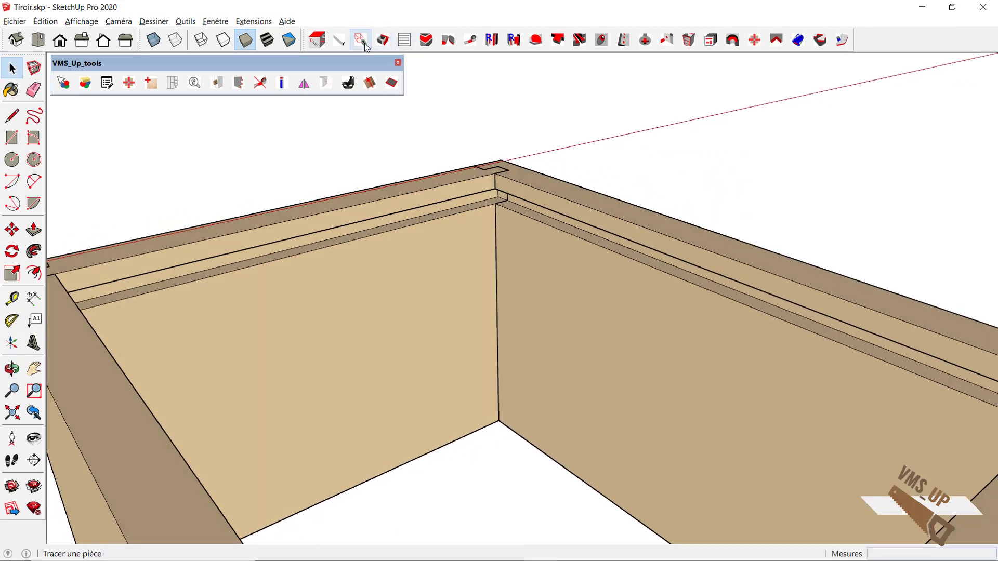
Set the Trace_pièce part thickness Dim_3 to 8 mm
click(364, 43)
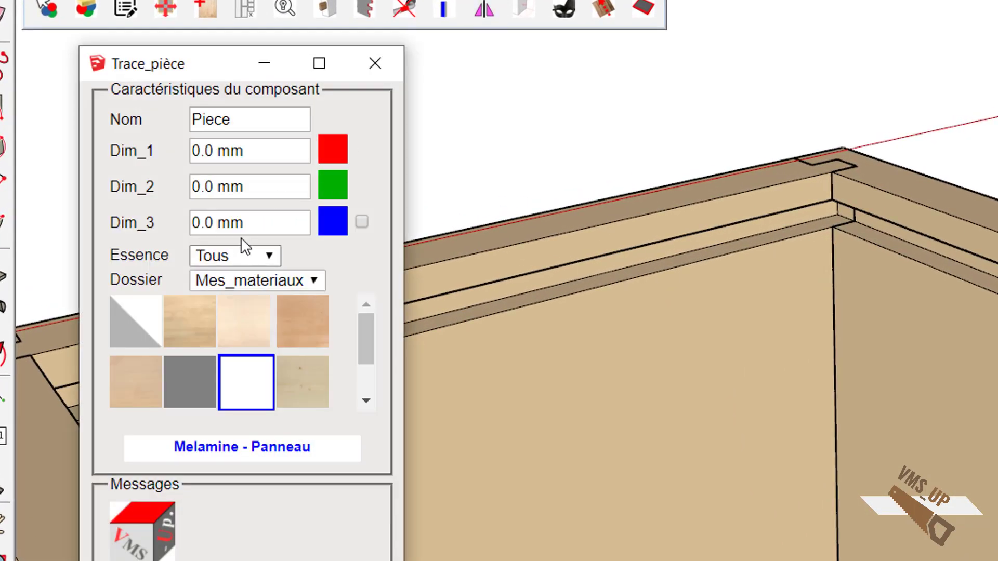
click(202, 211)
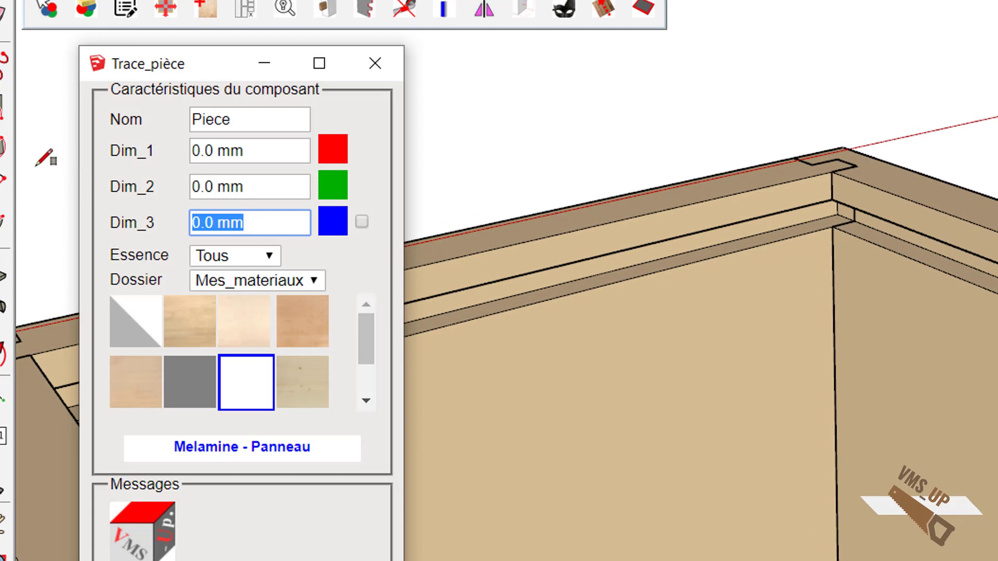
text(8)
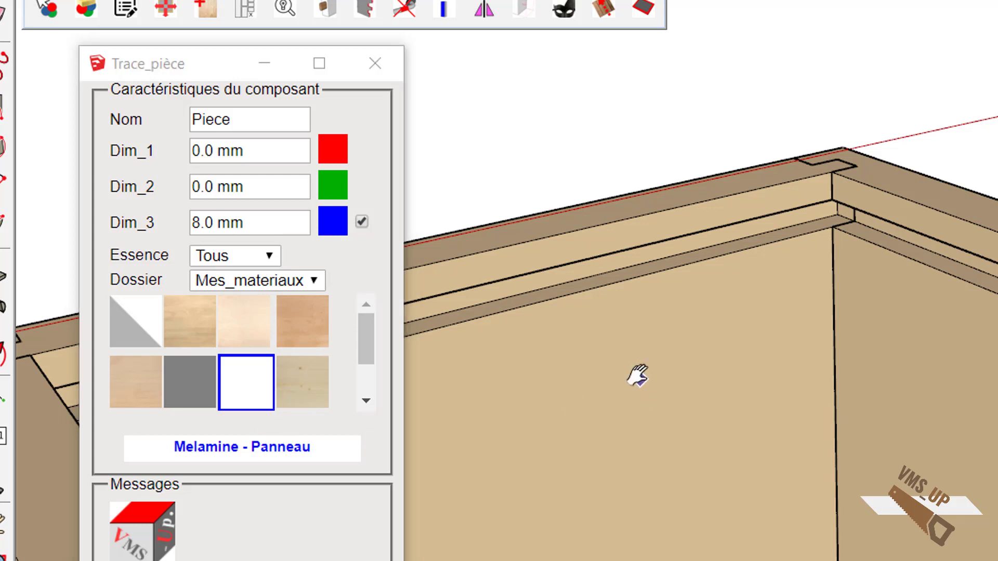
Trace an 8 mm panel inside the box from one groove corner to the opposite one
mouse_move(637, 379)
middle_down()
mouse_move(625, 372)
mouse_move(820, 306)
middle_up()
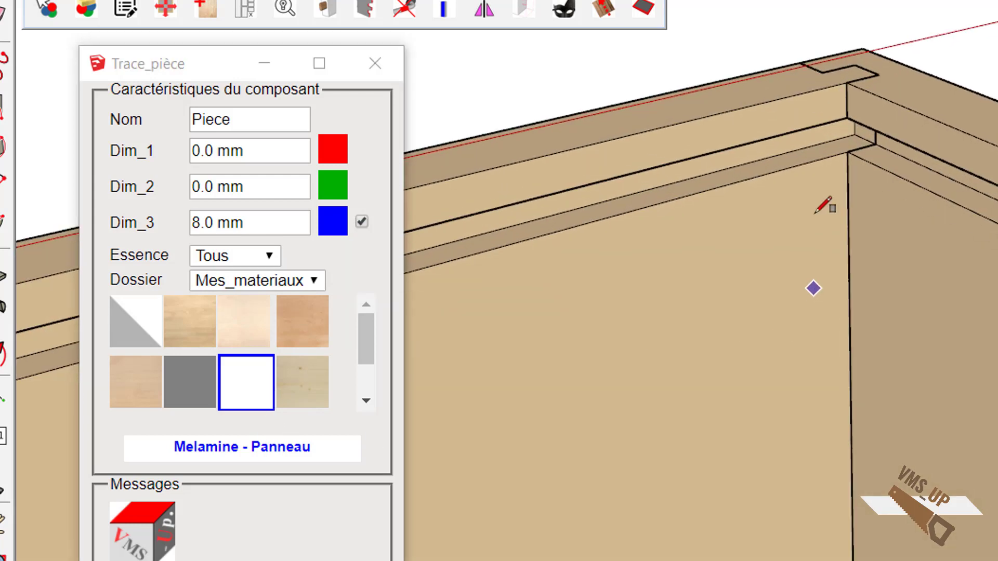
middle_drag(835, 171, 831, 161)
click(867, 113)
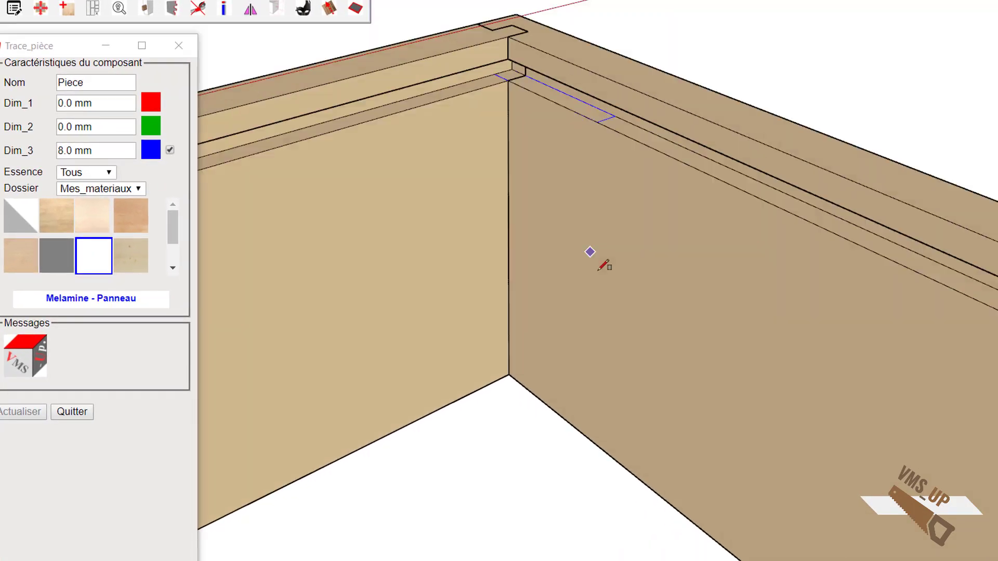
scroll(603, 266, down, 3)
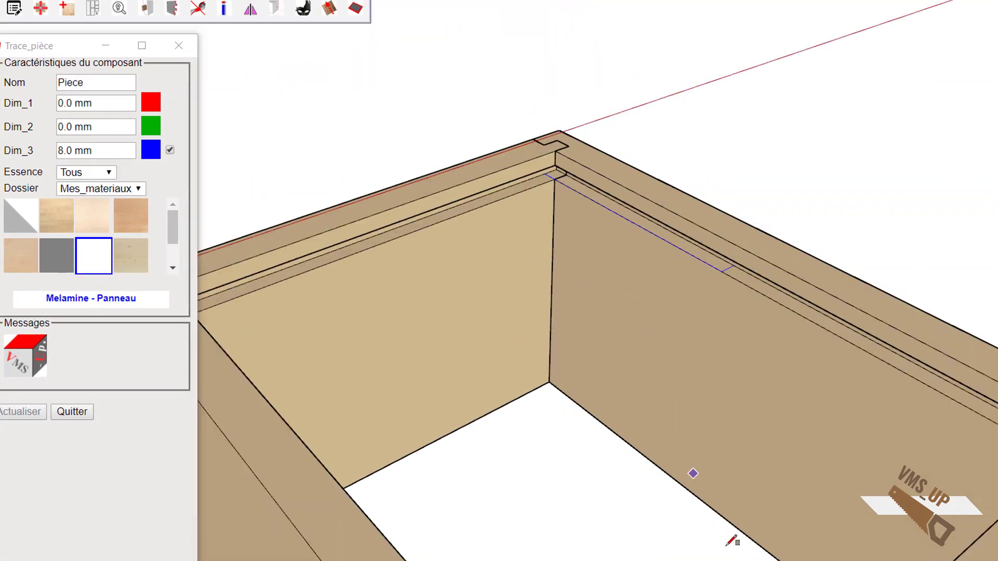
mouse_move(682, 503)
middle_down()
mouse_move(666, 430)
mouse_move(798, 379)
mouse_move(728, 270)
mouse_move(616, 151)
middle_up()
mouse_move(488, 232)
middle_down()
mouse_move(690, 315)
mouse_move(795, 207)
middle_up()
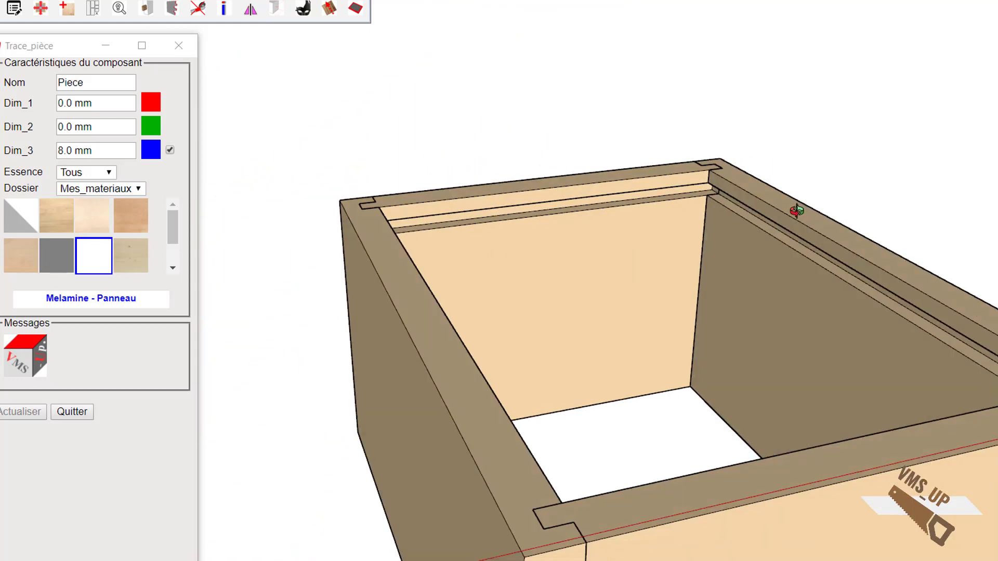
scroll(746, 222, up, 2)
scroll(708, 182, up, 2)
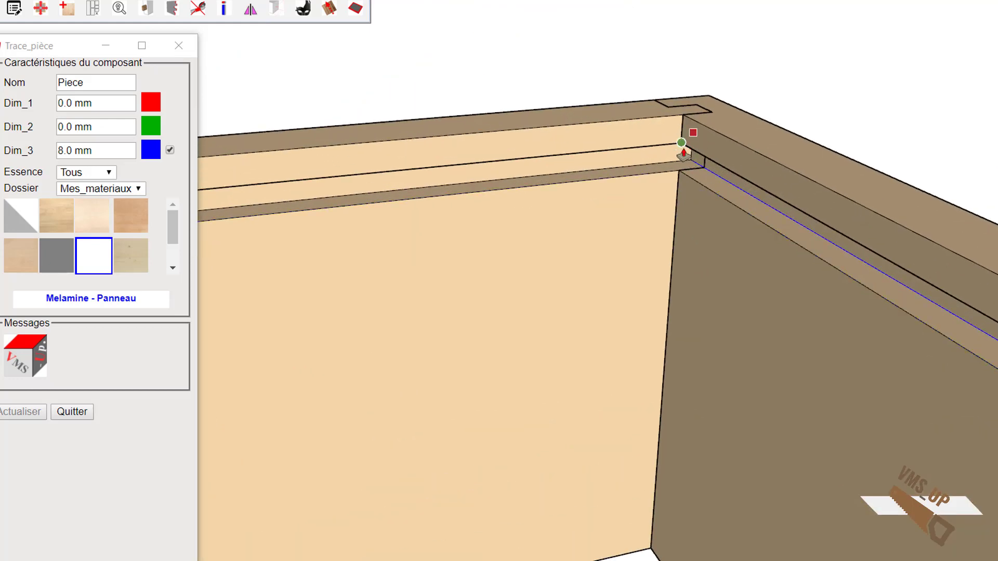
click(684, 148)
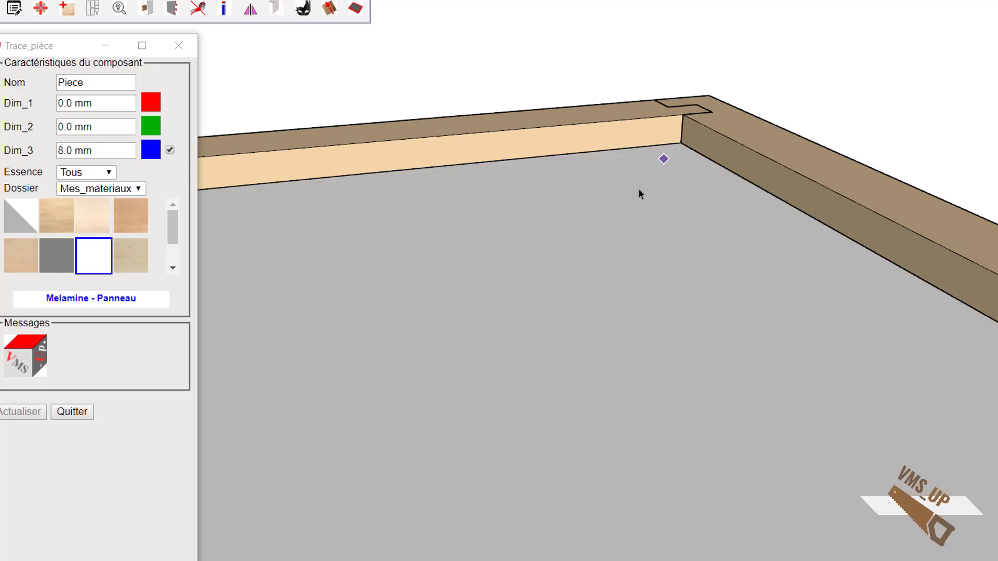
scroll(633, 239, down, 3)
mouse_move(637, 244)
middle_down()
mouse_move(580, 285)
mouse_move(309, 391)
mouse_move(355, 388)
middle_up()
Check the mistaken panel's Entity Info, then reopen Trace_pièce with Dim_3 at 8 mm
right_click(356, 389)
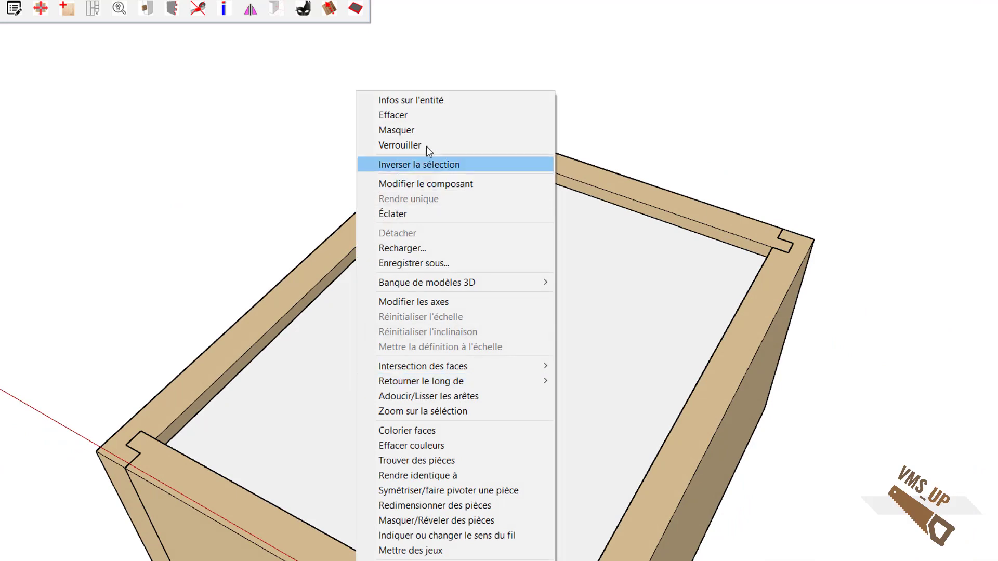
click(439, 102)
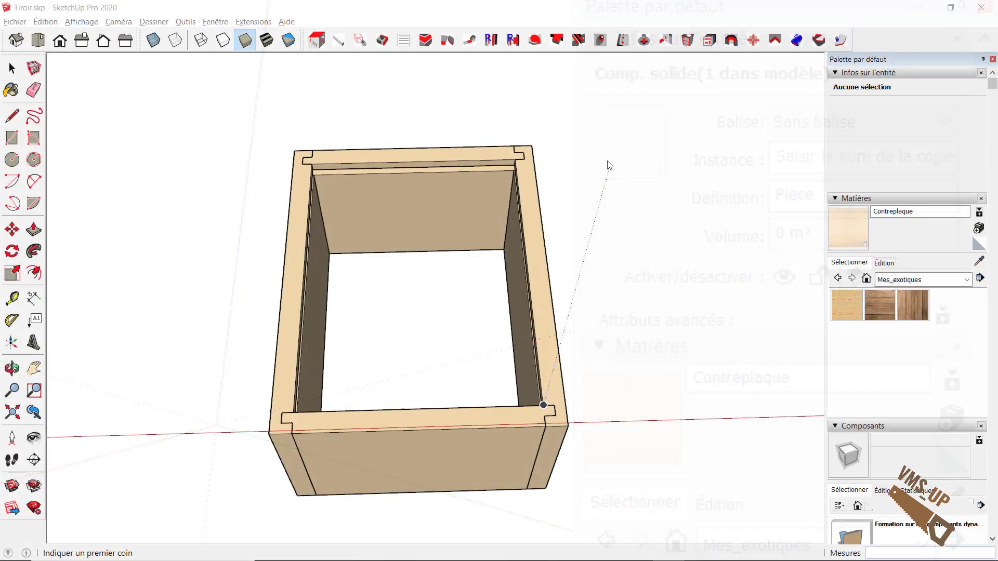
mouse_move(610, 165)
middle_down()
mouse_move(602, 245)
mouse_move(606, 225)
middle_up()
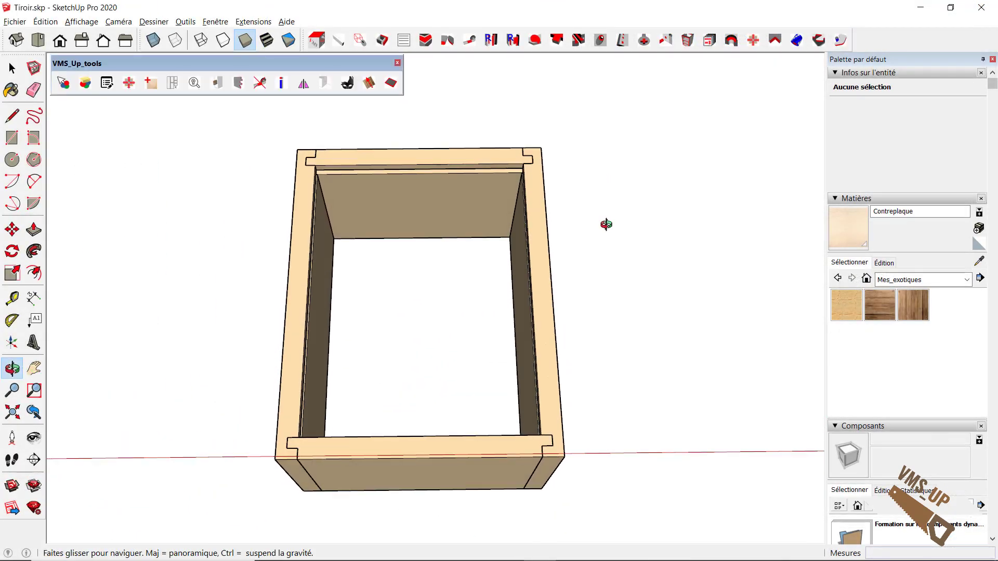
click(361, 41)
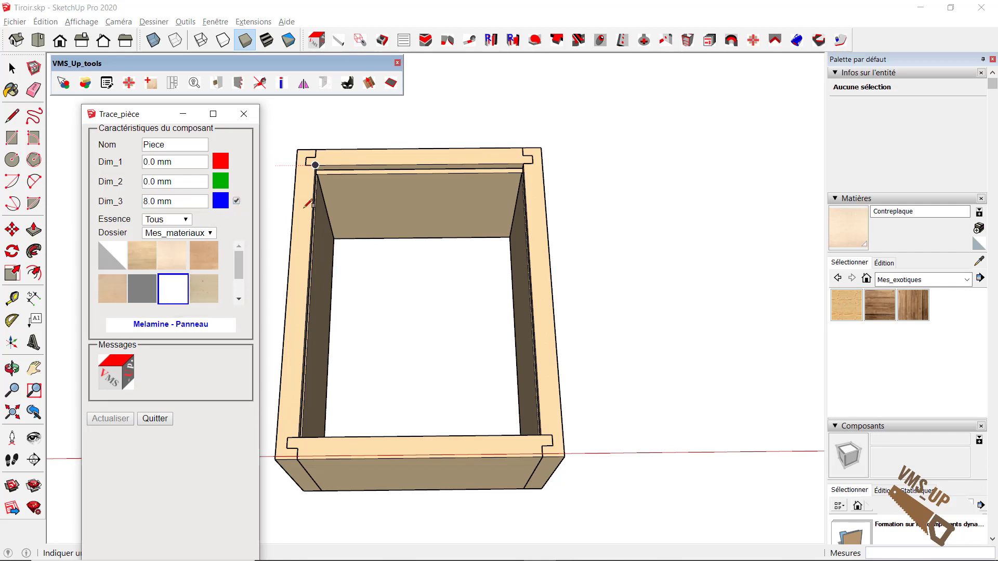
Trace a 264 × 200 mm, 8 mm thick Piece#1 bottom panel between the frame's inner corners
scroll(320, 174, up, 2)
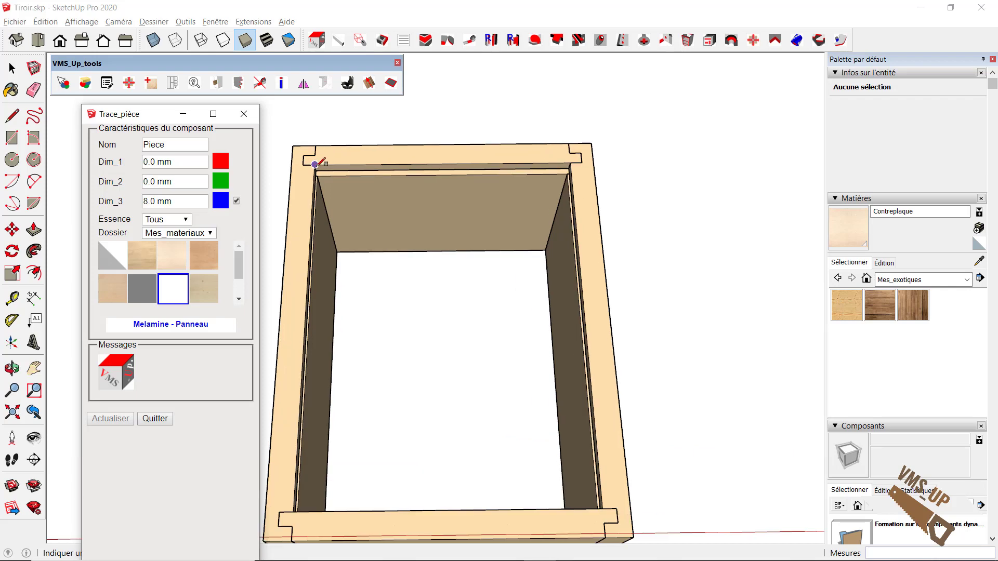
click(316, 165)
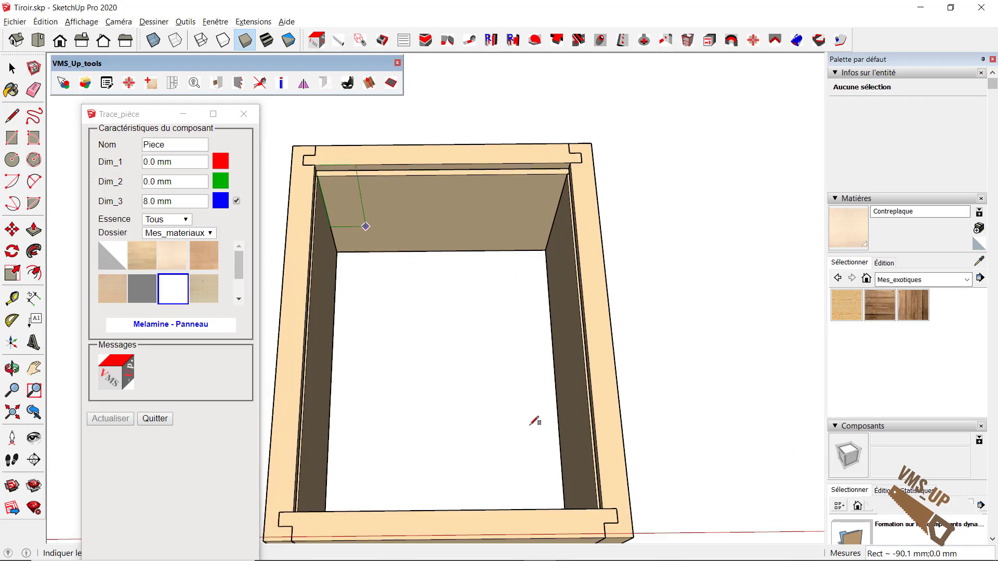
click(603, 508)
mouse_move(584, 446)
middle_down()
mouse_move(593, 239)
mouse_move(584, 401)
middle_up()
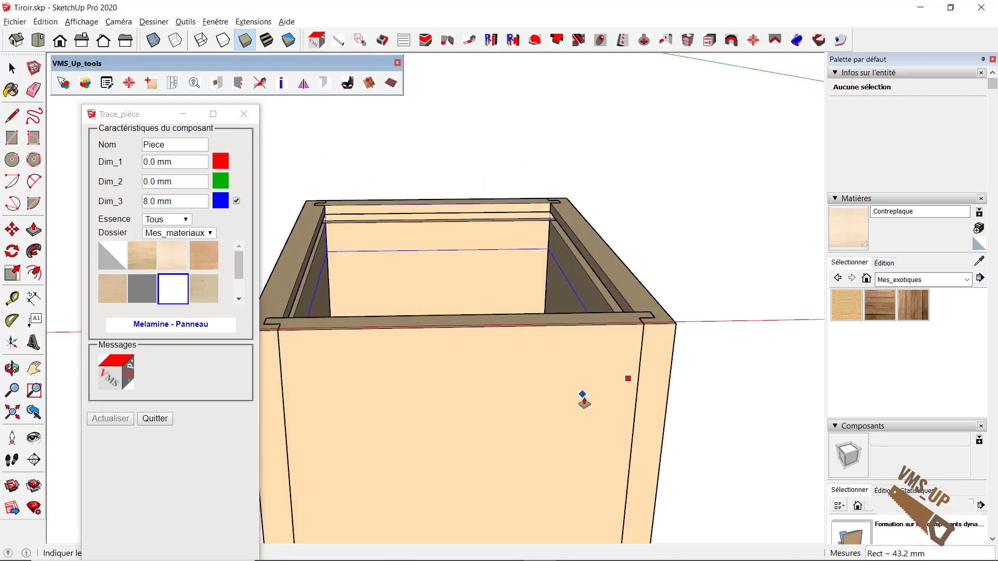
click(586, 410)
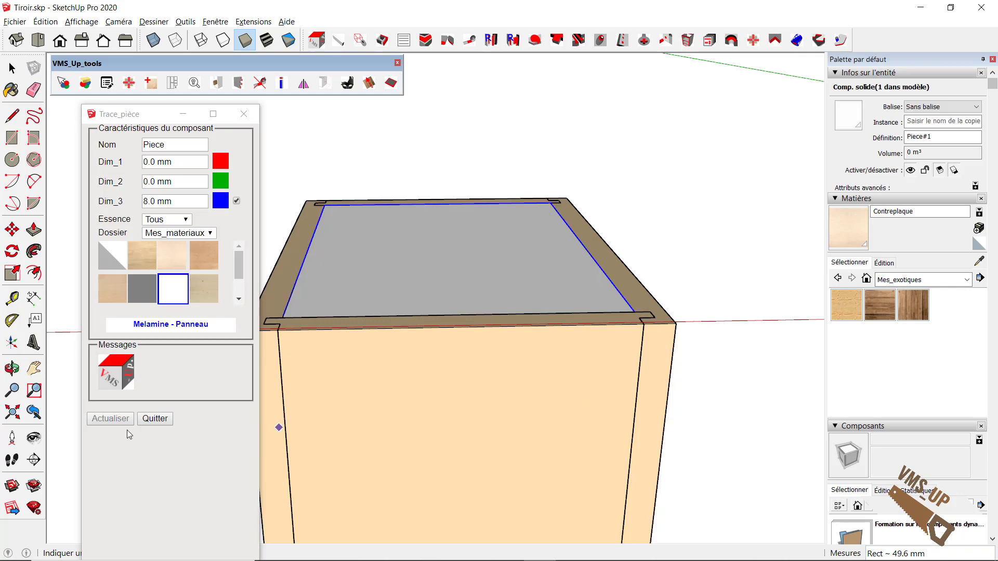
click(154, 419)
mouse_move(448, 283)
middle_down()
mouse_move(432, 395)
mouse_move(482, 339)
mouse_move(468, 463)
mouse_move(478, 379)
middle_up()
right_click(479, 378)
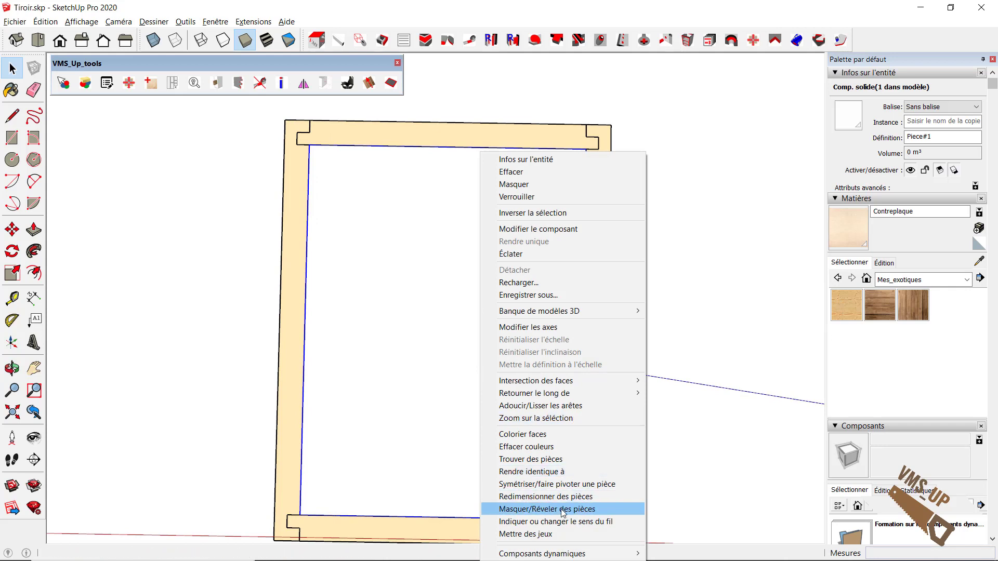
Resize the bottom panel with Dim_1 264.0+16 and Dim_2 200.0+16, making it 280 × 216 mm
click(578, 497)
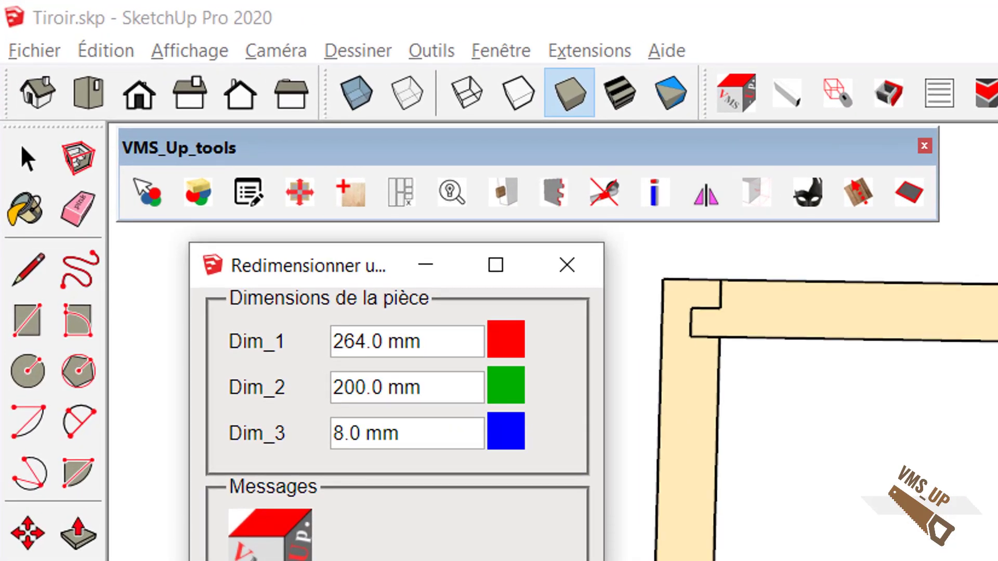
drag(445, 346, 388, 332)
text(+16)
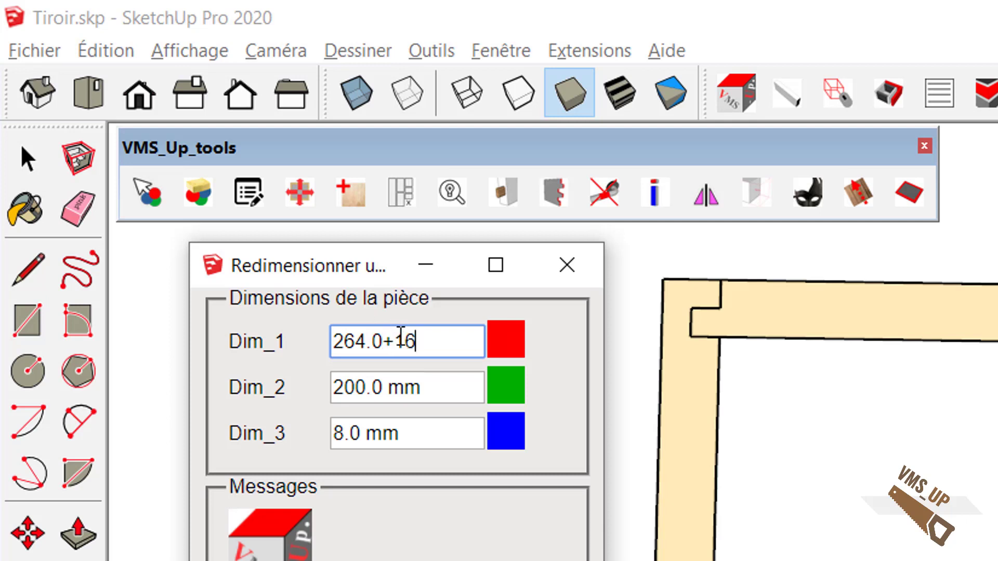
key(Tab)
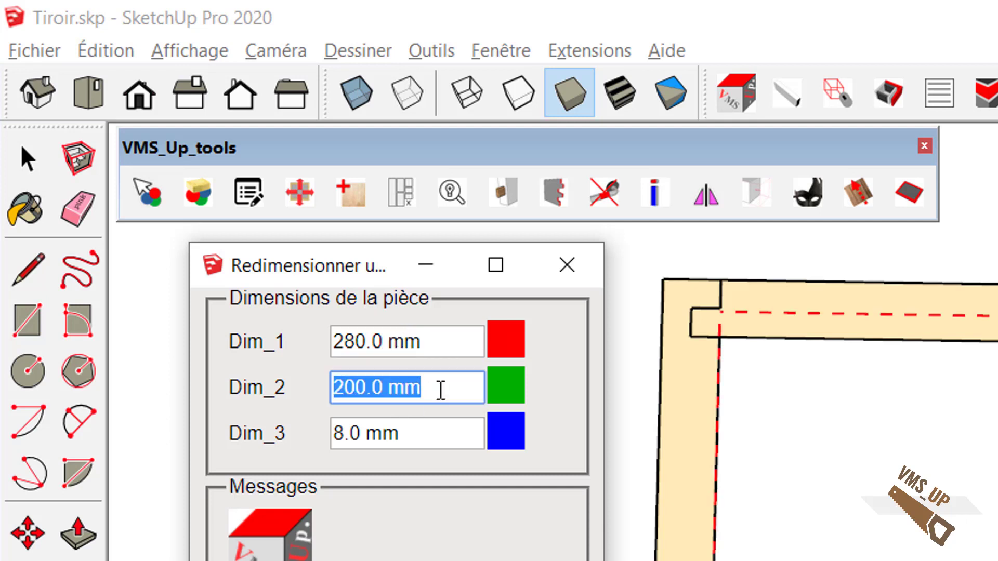
click(421, 388)
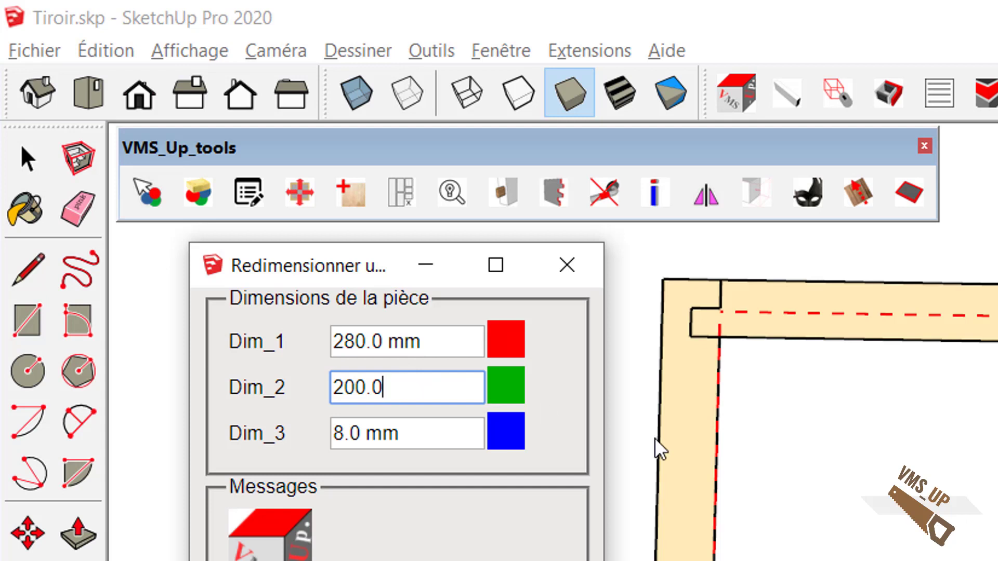
text(+16)
key(Tab)
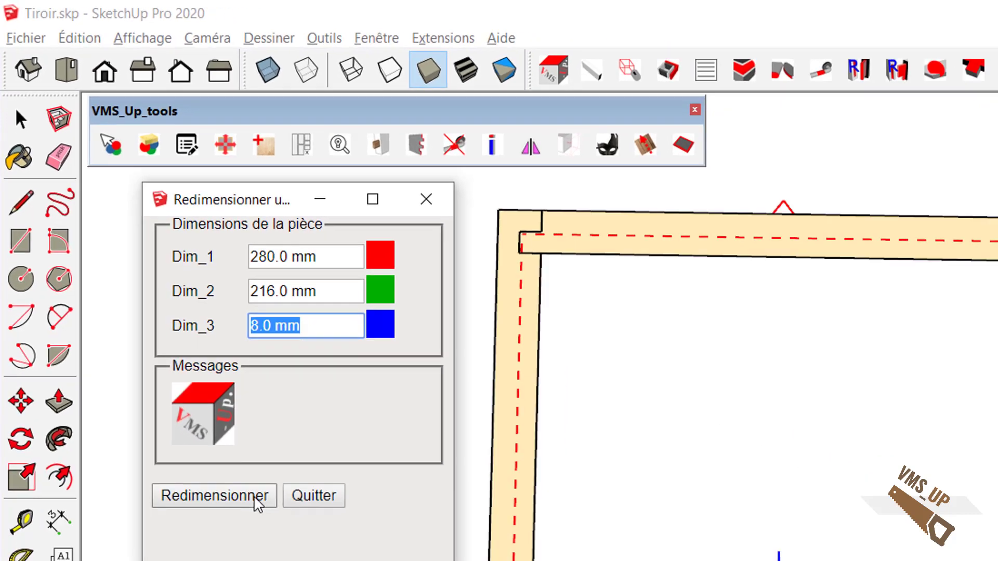
click(147, 285)
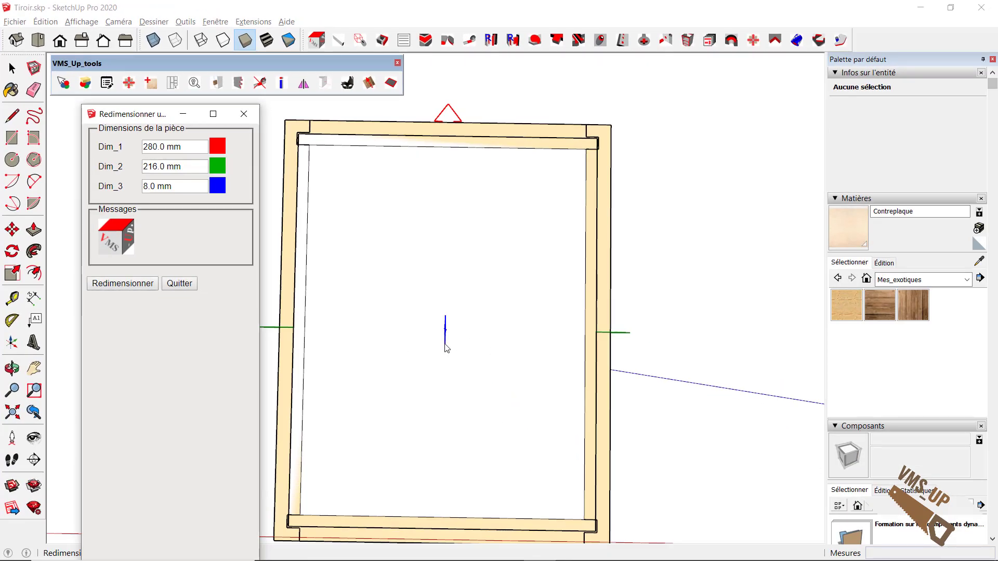
click(192, 284)
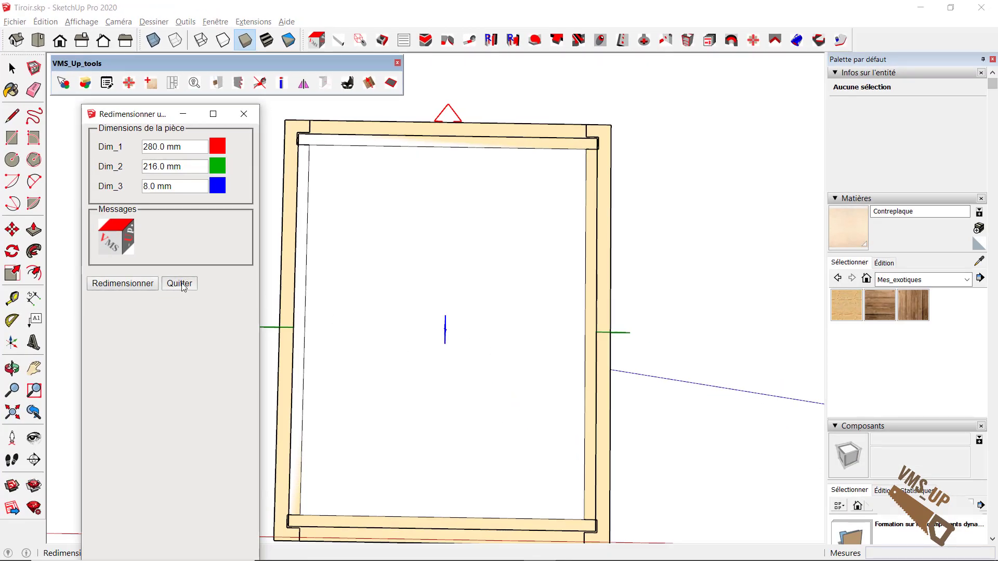
mouse_move(352, 323)
middle_down()
mouse_move(280, 115)
mouse_move(370, 285)
middle_up()
Move the bottom panel 8 mm down the blue axis so it sits in the grooves
click(370, 285)
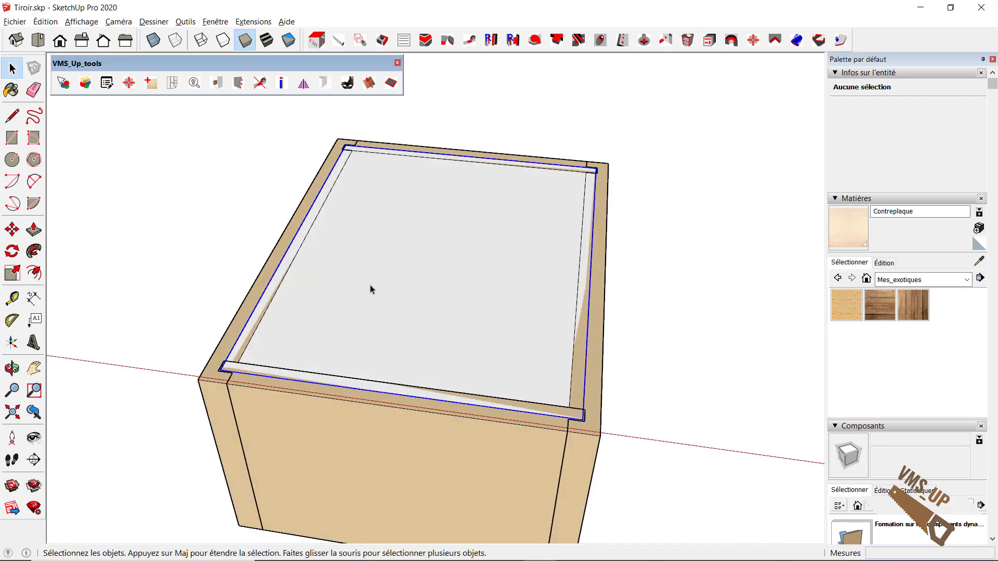
key(m)
click(370, 284)
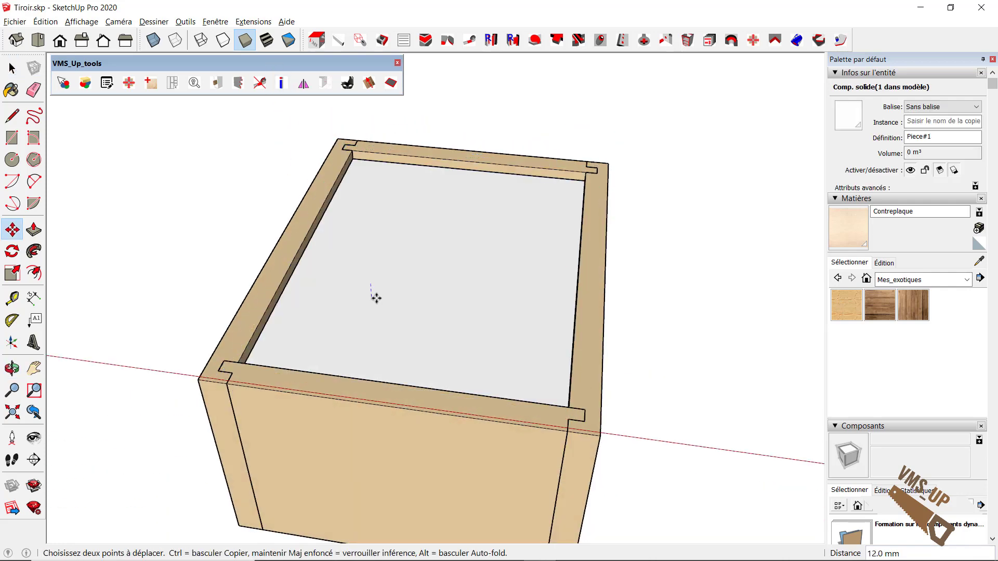
click(375, 297)
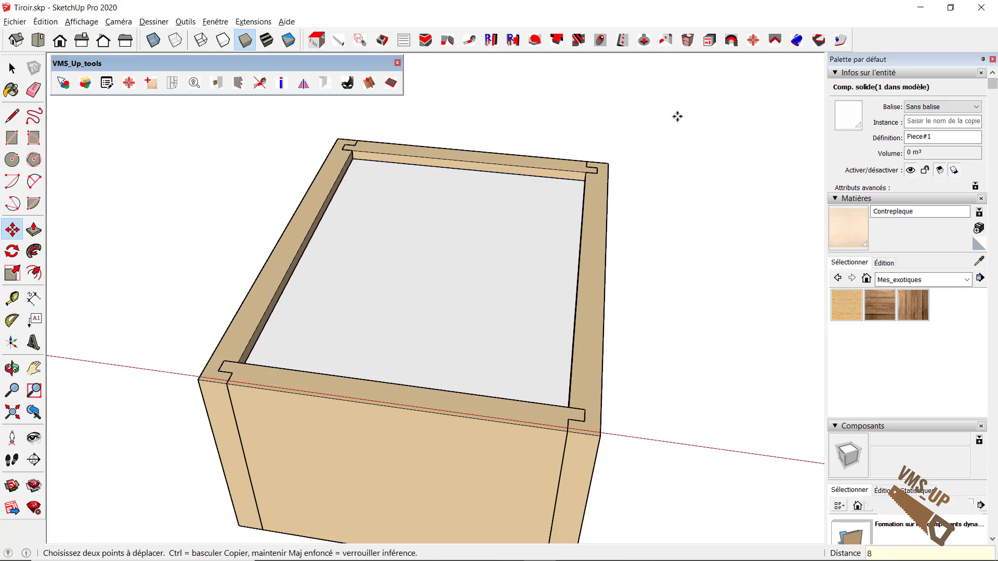
middle_drag(675, 116, 672, 274)
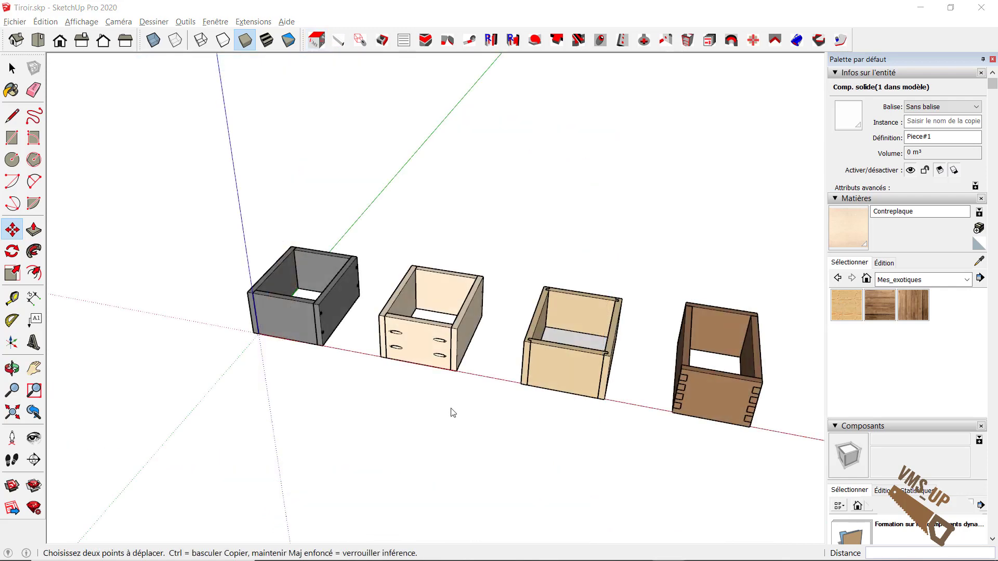
mouse_move(450, 410)
middle_down()
mouse_move(390, 415)
mouse_move(484, 421)
mouse_move(445, 416)
mouse_move(541, 445)
mouse_move(543, 416)
middle_up()
mouse_move(448, 412)
middle_down()
mouse_move(534, 428)
mouse_move(606, 423)
mouse_move(544, 445)
mouse_move(700, 441)
mouse_move(536, 466)
mouse_move(556, 463)
mouse_move(523, 454)
mouse_move(650, 461)
mouse_move(550, 451)
mouse_move(628, 473)
mouse_move(633, 492)
mouse_move(610, 465)
mouse_move(439, 447)
middle_up()
scroll(527, 457, up, 3)
scroll(532, 447, down, 3)
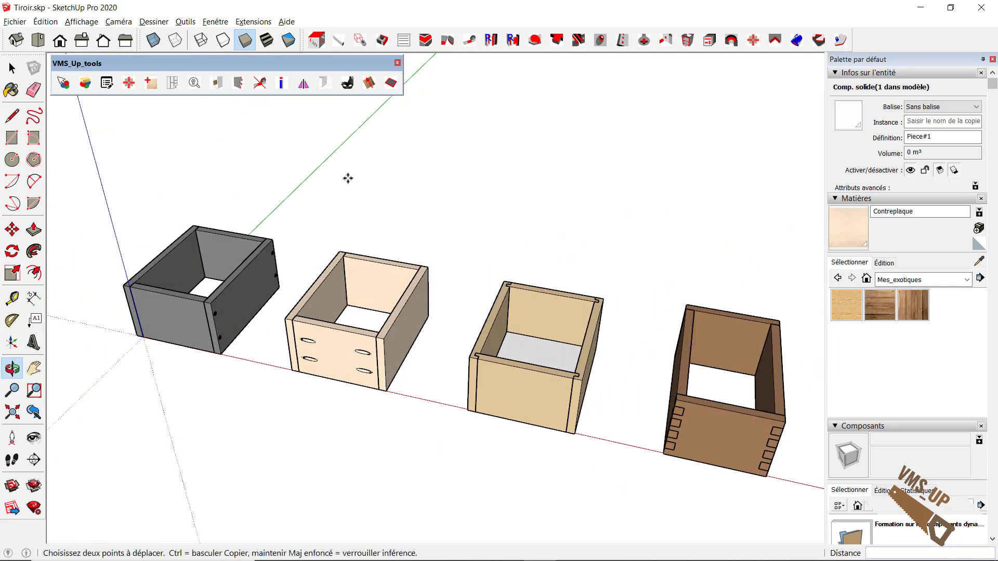